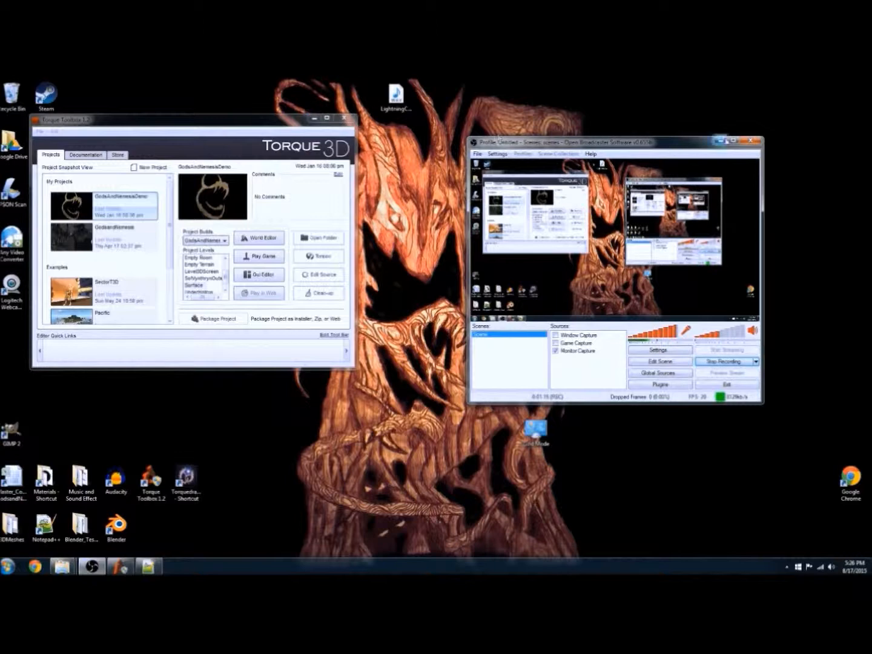
Step: Open the LightningClapRaw sound file from the desktop in Audacity, reading it directly from the original file
{"action": "left_click", "coordinate": [720, 140]}
{"action": "right_click", "coordinate": [385, 97]}
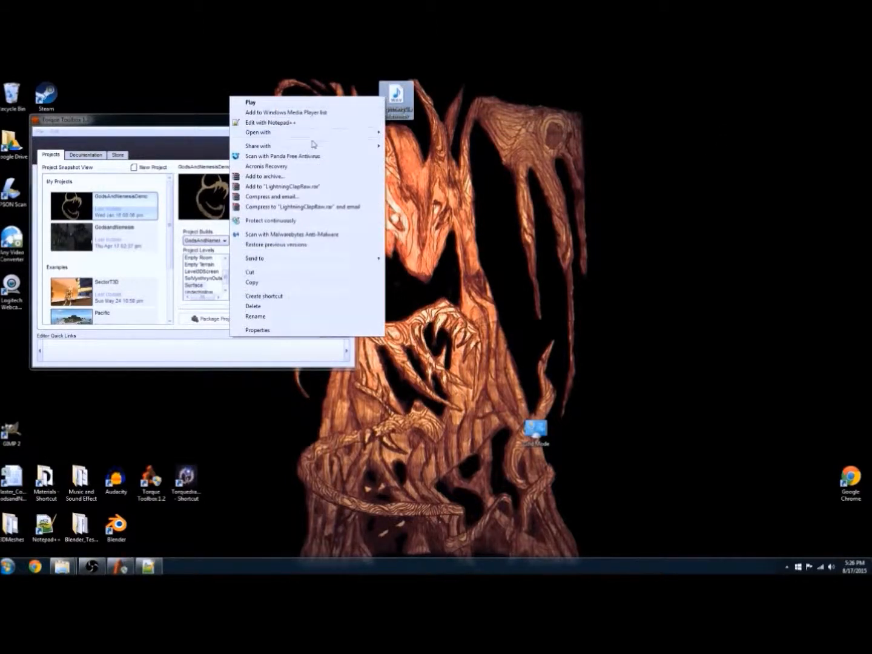
{"action": "mouse_move", "coordinate": [315, 134]}
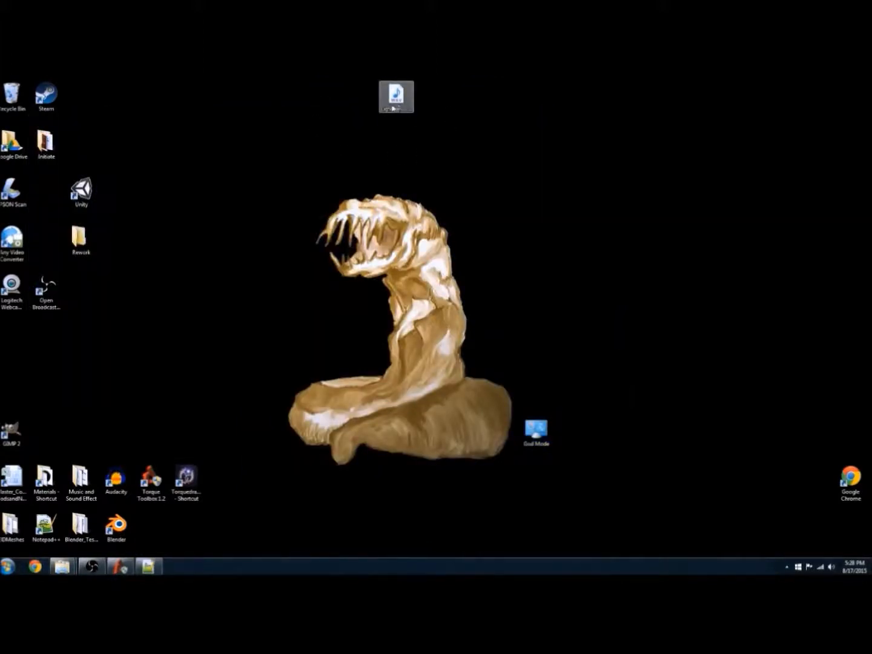
{"action": "right_click", "coordinate": [392, 108]}
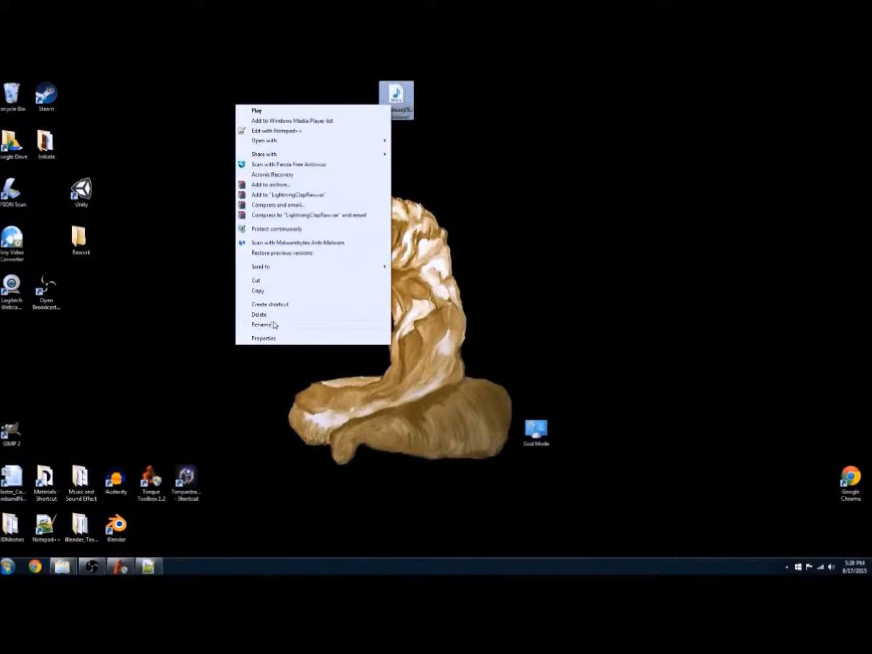
{"action": "mouse_move", "coordinate": [278, 142]}
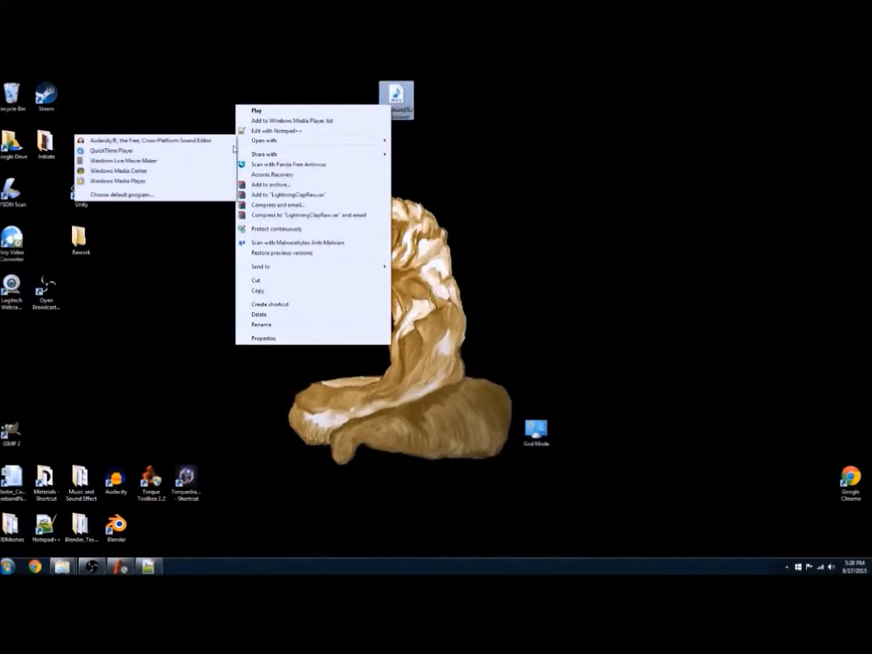
{"action": "left_click", "coordinate": [157, 142]}
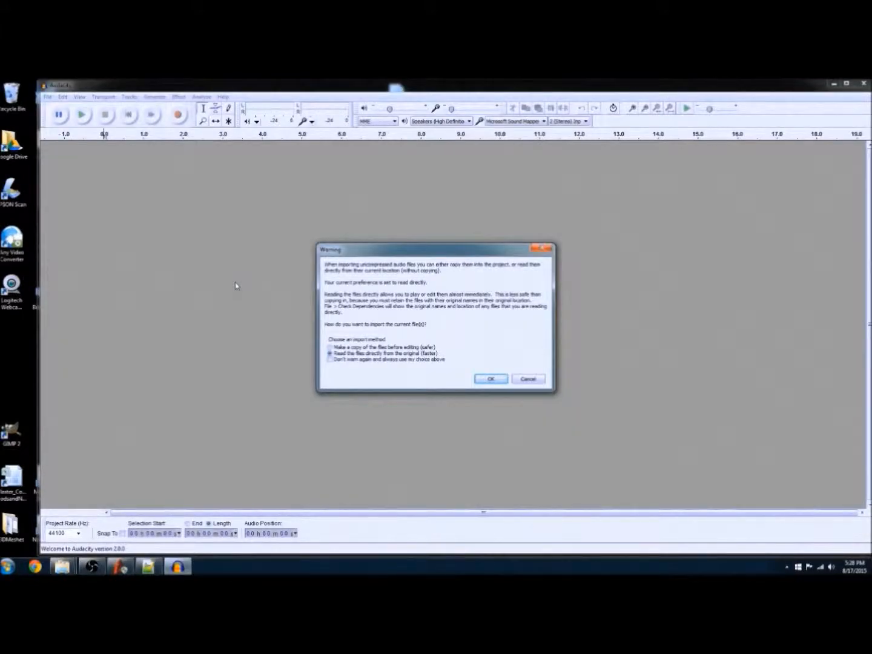
{"action": "left_click", "coordinate": [504, 380]}
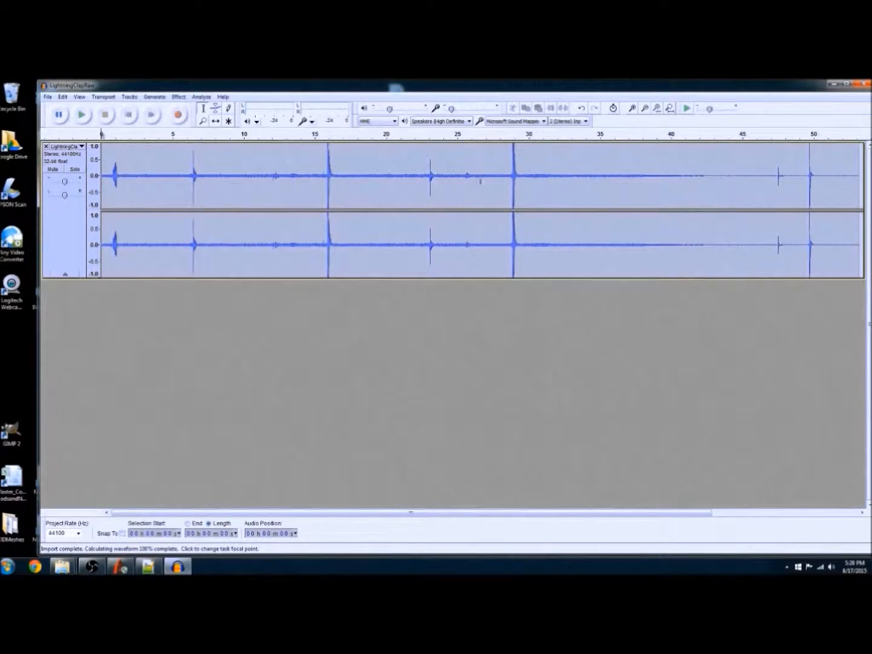
Step: Inspect the waveform's main spikes by marking the ones at about 6, 16, 29 and 50 seconds
{"action": "left_click_drag", "start_coordinate": [206, 179], "coordinate": [245, 185]}
{"action": "left_click_drag", "start_coordinate": [186, 176], "coordinate": [197, 176]}
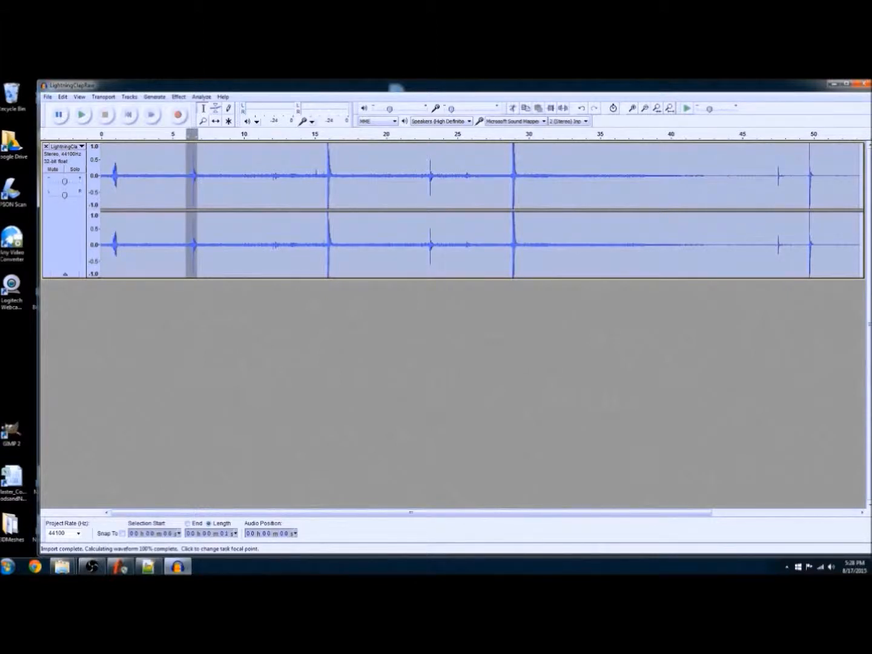
{"action": "left_click_drag", "start_coordinate": [324, 176], "coordinate": [334, 177]}
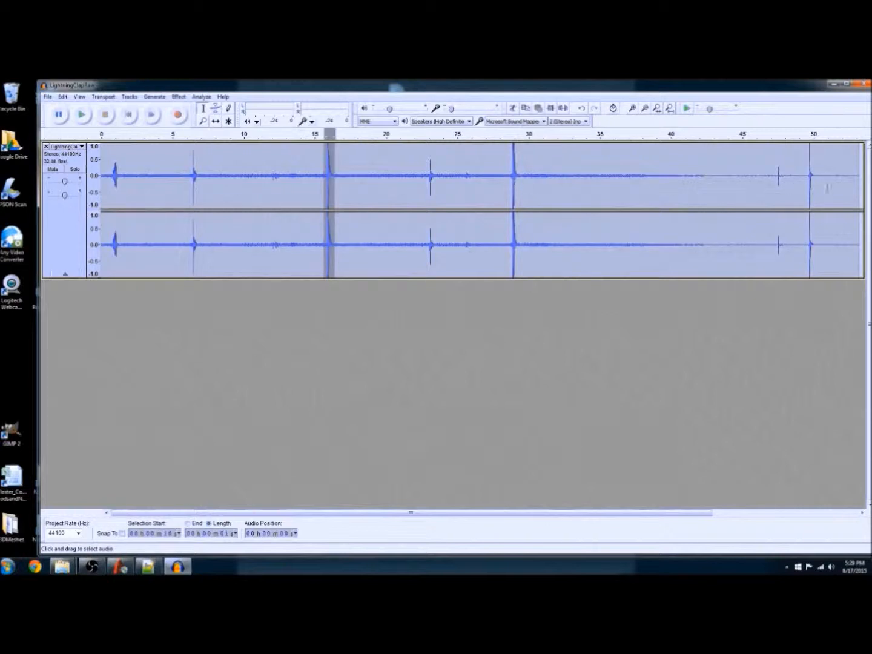
{"action": "left_click", "coordinate": [504, 181]}
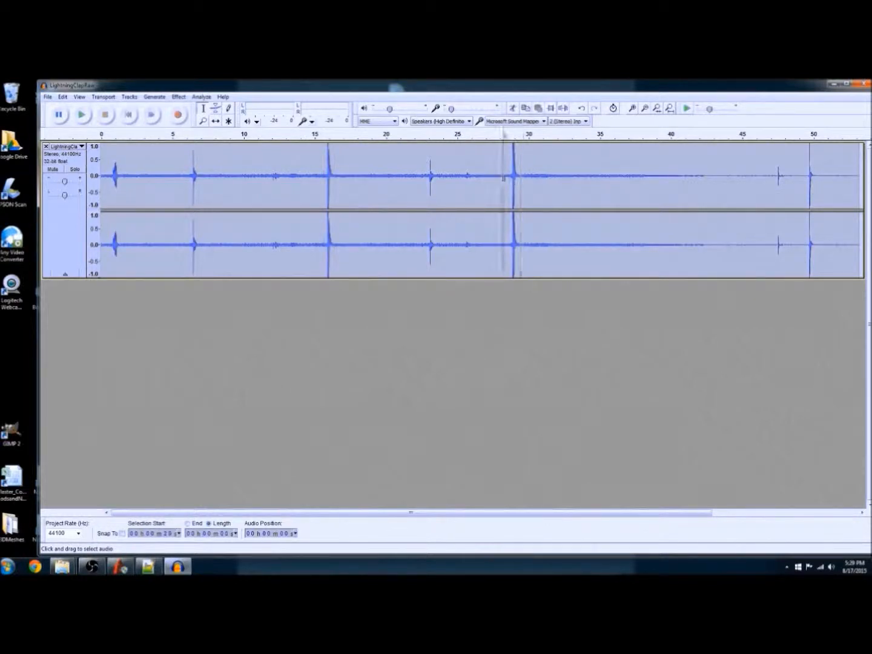
{"action": "left_click_drag", "start_coordinate": [505, 179], "coordinate": [521, 181]}
{"action": "left_click_drag", "start_coordinate": [806, 189], "coordinate": [816, 188]}
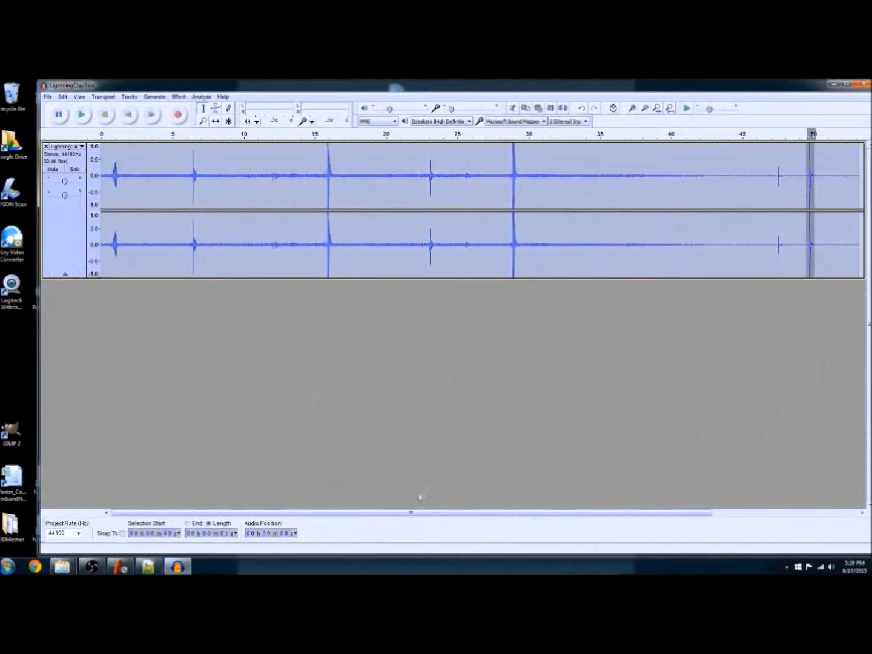
{"action": "mouse_move", "coordinate": [424, 513]}
{"action": "left_mouse_down"}
{"action": "mouse_move", "coordinate": [561, 512]}
{"action": "mouse_move", "coordinate": [419, 510]}
{"action": "left_mouse_up"}
Step: Select about 4 seconds of background noise starting at 7 seconds, listen to it, and capture it as the noise profile
{"action": "left_click_drag", "start_coordinate": [205, 180], "coordinate": [256, 180]}
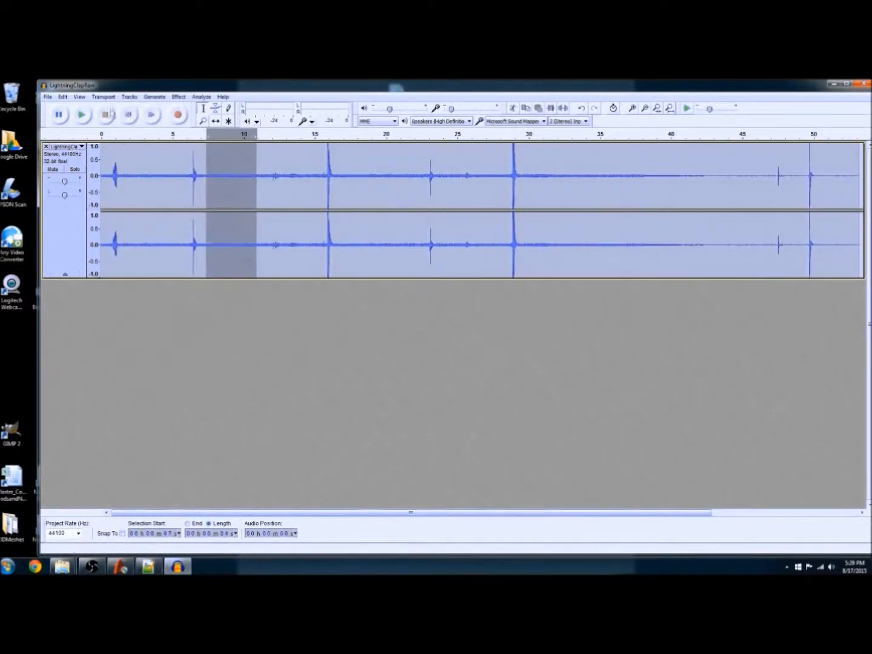
{"action": "left_click", "coordinate": [81, 115]}
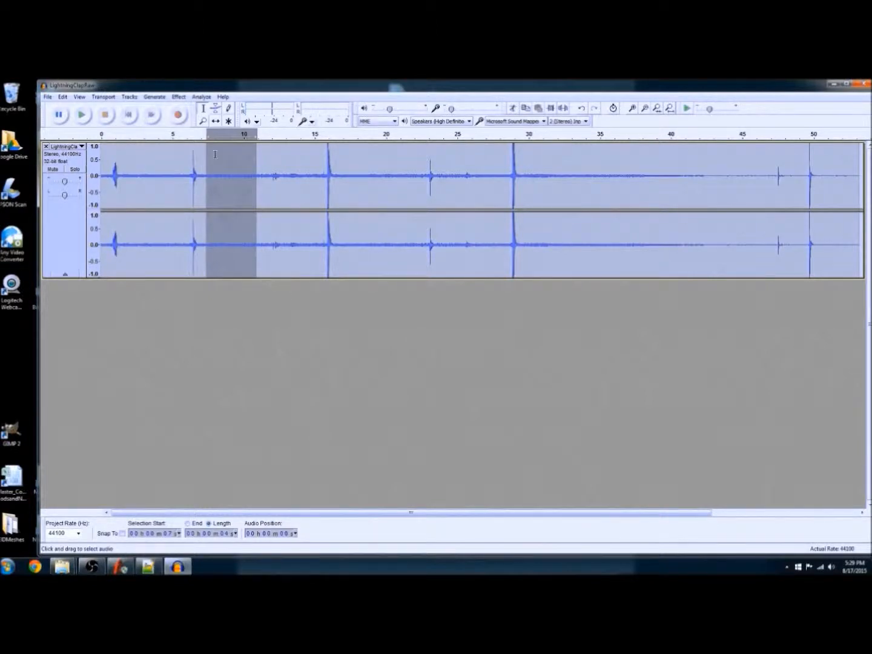
{"action": "left_click", "coordinate": [179, 97]}
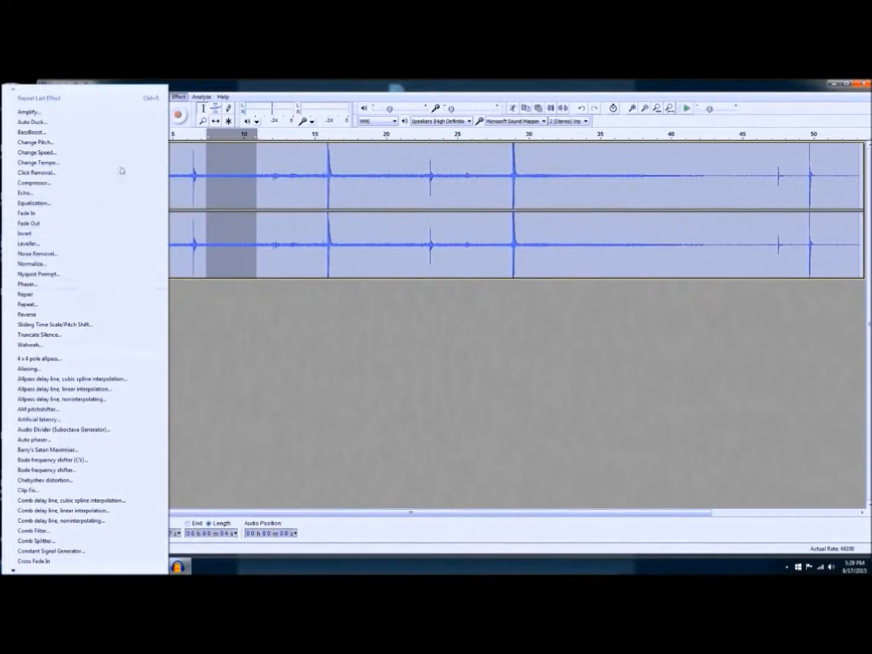
{"action": "left_click", "coordinate": [58, 255]}
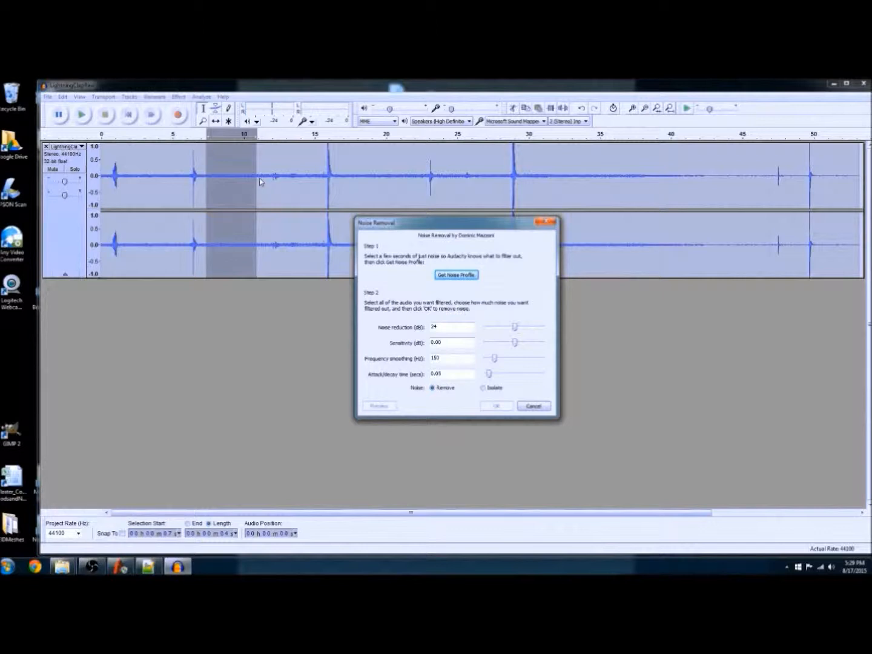
{"action": "left_click", "coordinate": [455, 276]}
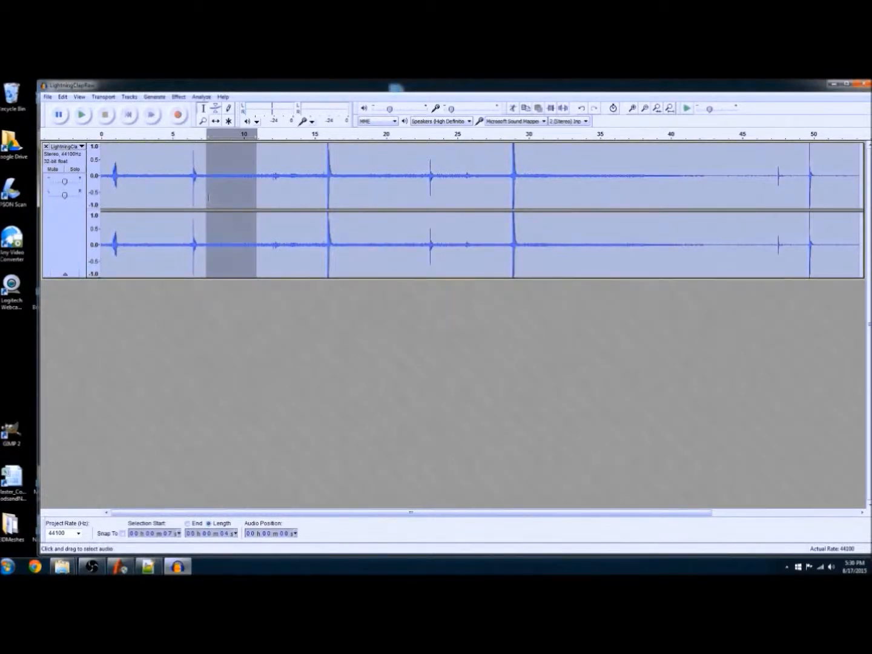
Step: Apply Noise Removal to the entire track with 24 dB reduction, 0.00 dB sensitivity, 150 Hz smoothing and 0.05 s attack/decay
{"action": "key", "text": "ctrl+a"}
{"action": "left_click", "coordinate": [178, 97]}
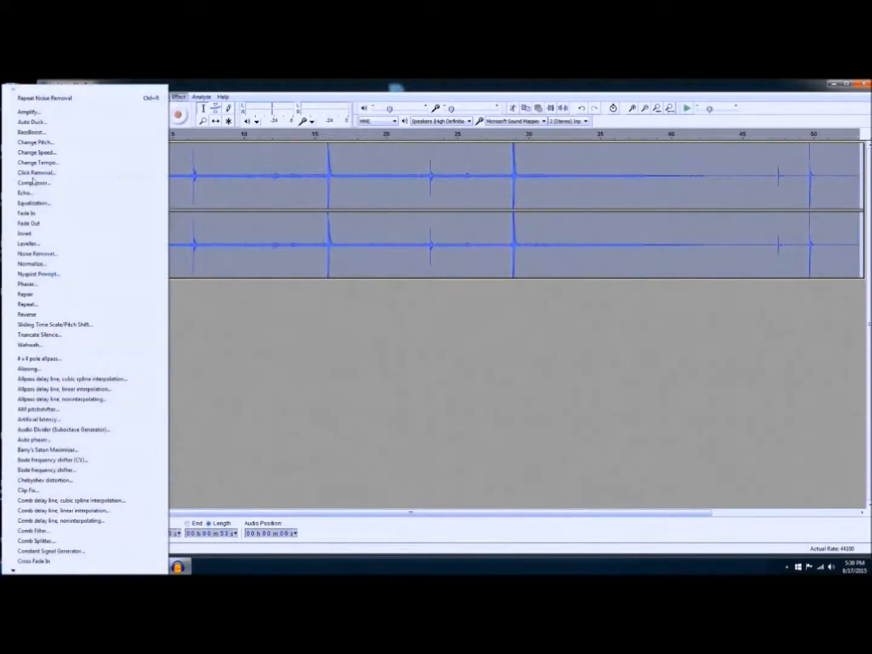
{"action": "left_click", "coordinate": [36, 254]}
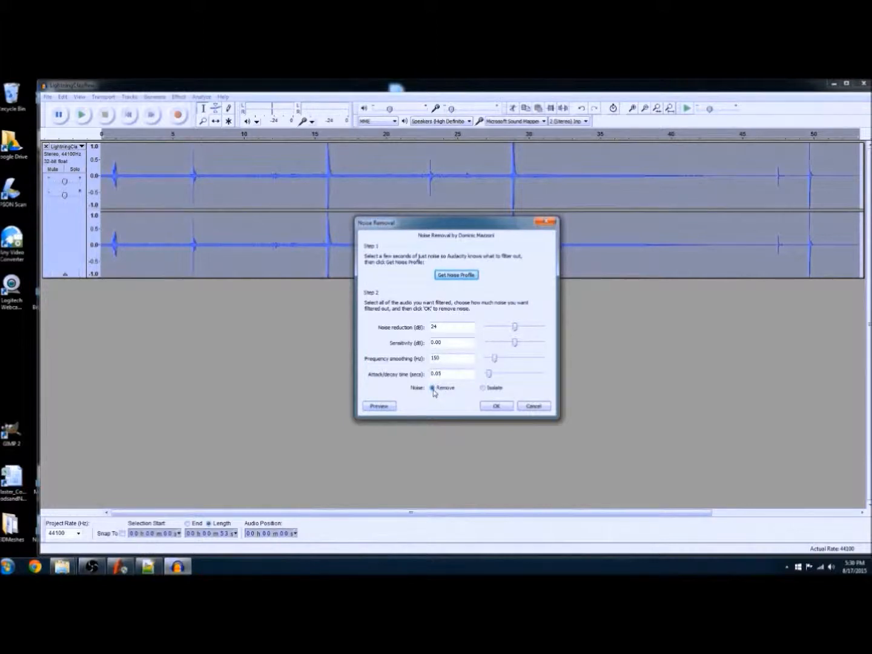
{"action": "left_click", "coordinate": [497, 406]}
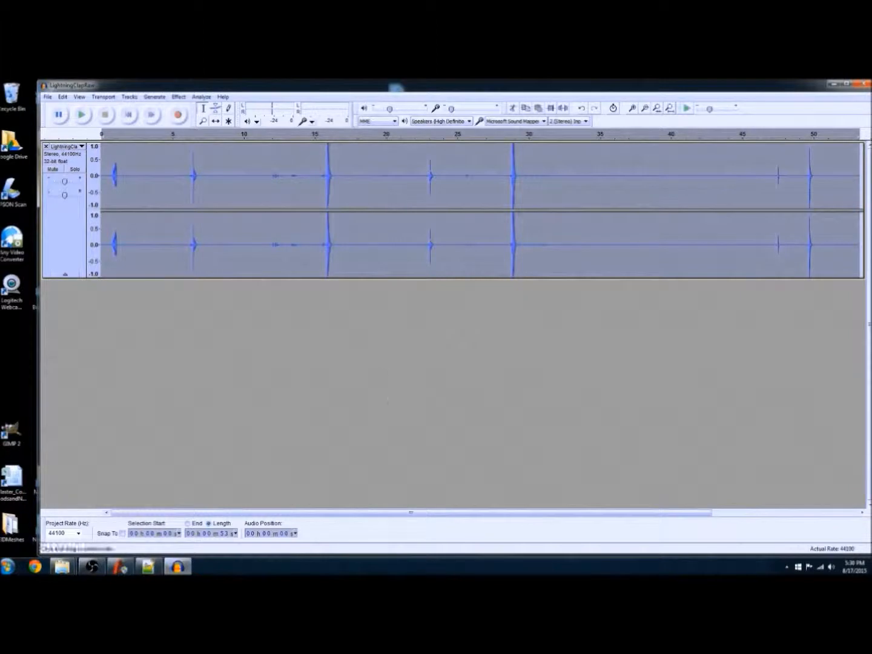
Step: Check the quiet stretches starting at about 34 and 8 seconds, then select the spike at about 6 seconds and play it
{"action": "left_click_drag", "start_coordinate": [583, 183], "coordinate": [694, 193]}
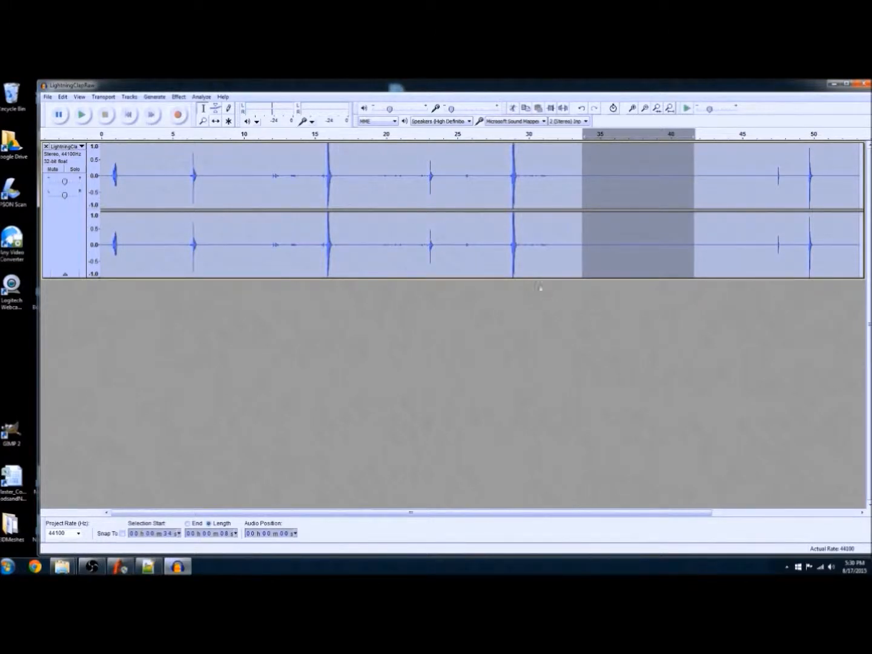
{"action": "left_click_drag", "start_coordinate": [214, 178], "coordinate": [261, 187]}
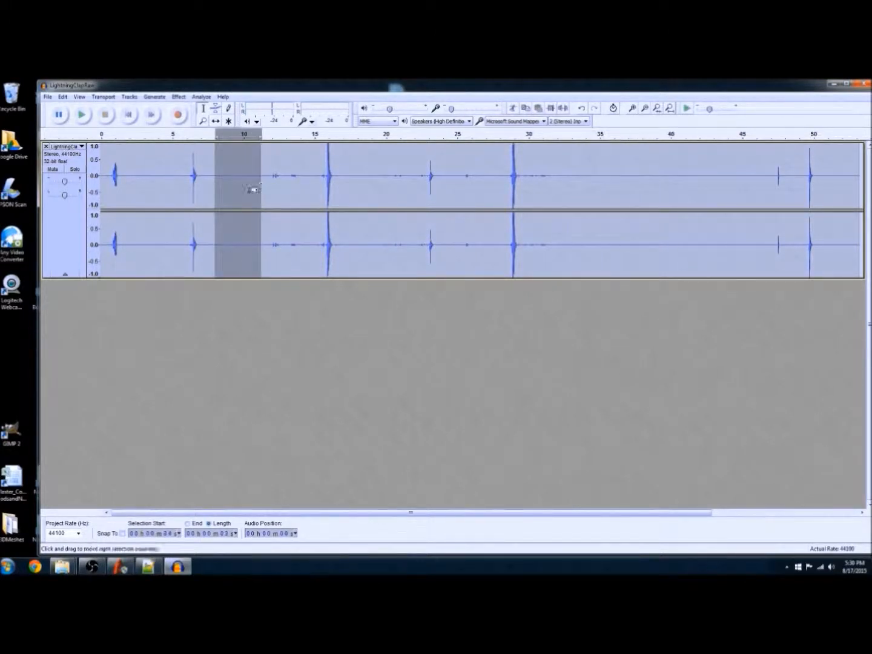
{"action": "left_click_drag", "start_coordinate": [188, 182], "coordinate": [200, 183]}
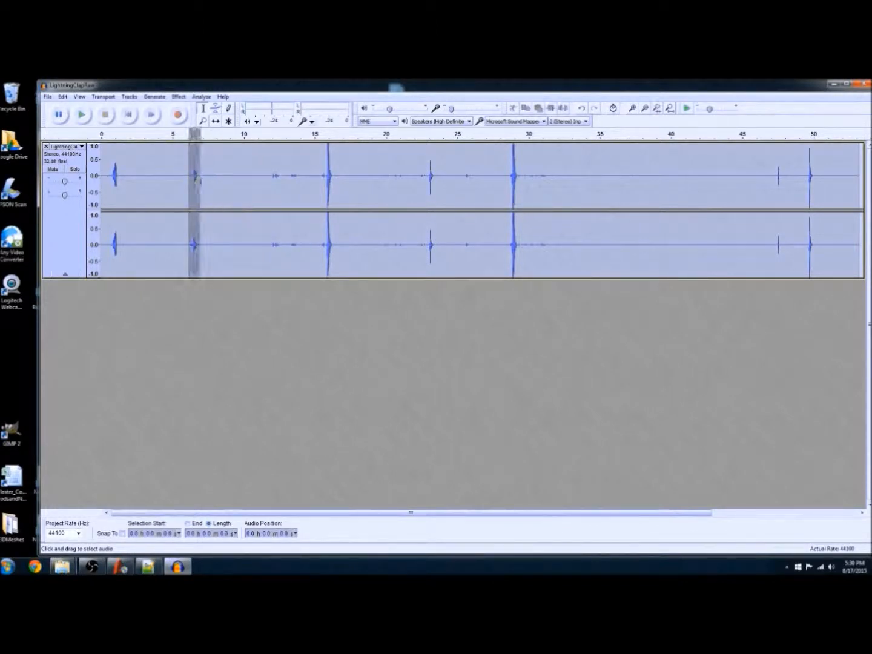
{"action": "key", "text": "space"}
Step: Play the quiet section from about 12 to 16 seconds, and replay its last second before the large spike
{"action": "left_click", "coordinate": [270, 217]}
{"action": "left_click_drag", "start_coordinate": [270, 176], "coordinate": [325, 185]}
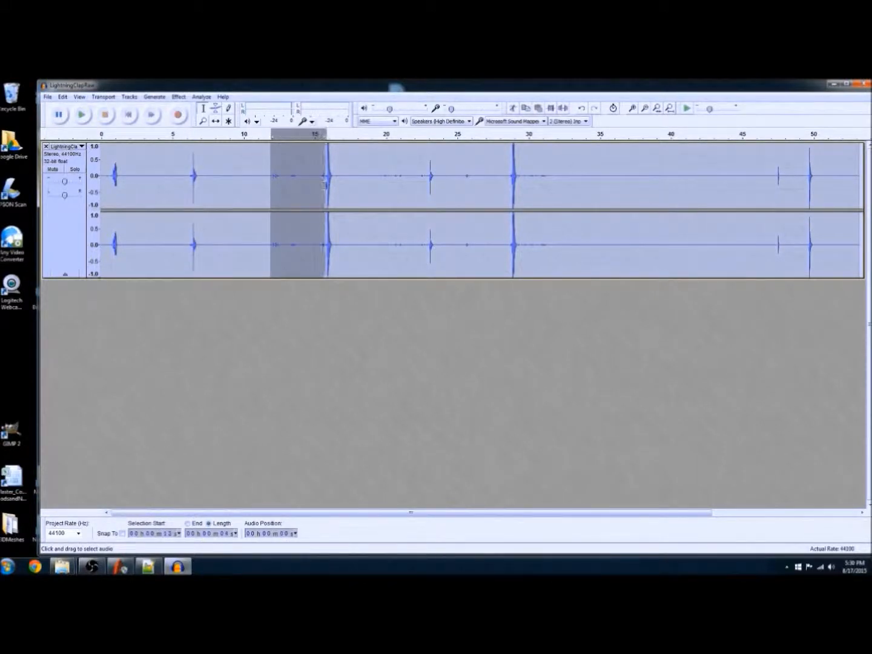
{"action": "left_click", "coordinate": [85, 118]}
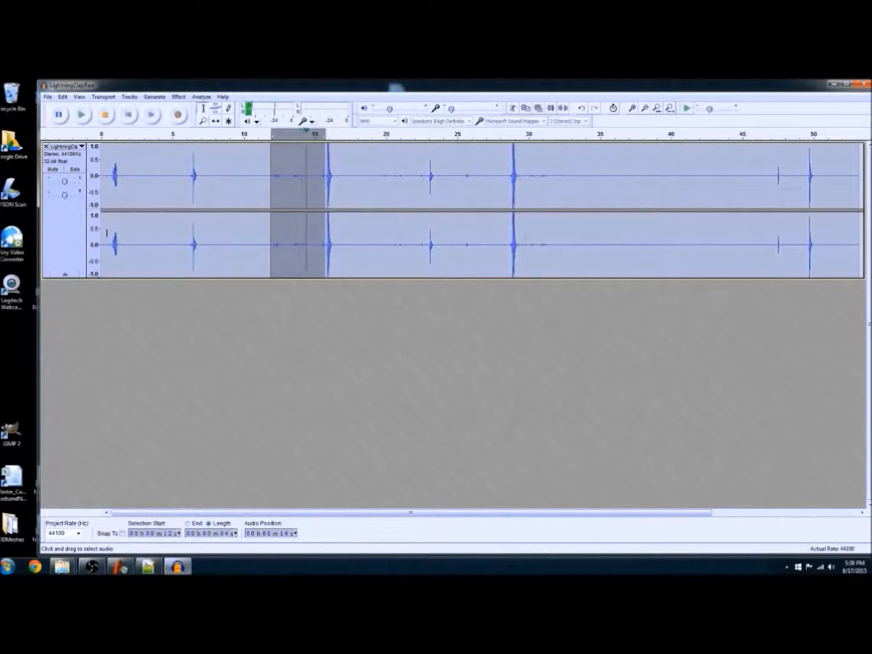
{"action": "left_click_drag", "start_coordinate": [308, 180], "coordinate": [326, 178]}
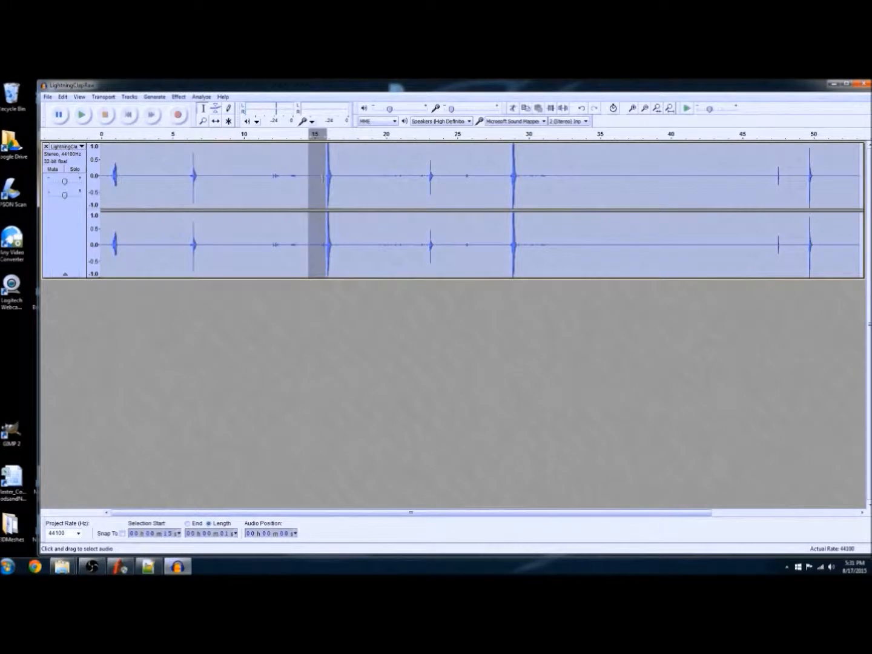
{"action": "left_click", "coordinate": [81, 115]}
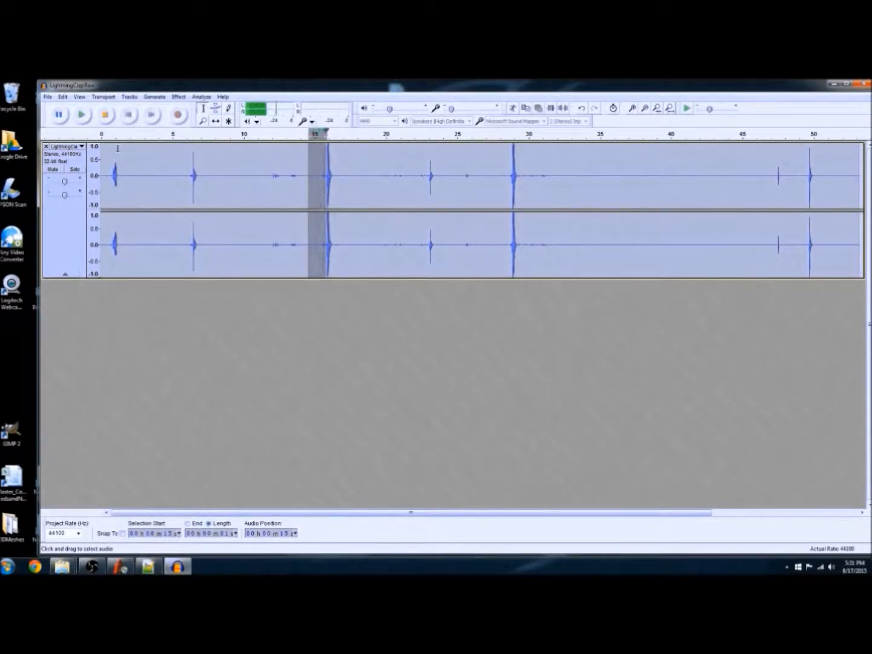
Step: Listen to the loud claps at about 16, 29 and 50 seconds, selecting and playing each in turn
{"action": "left_click_drag", "start_coordinate": [316, 176], "coordinate": [346, 248]}
{"action": "left_click", "coordinate": [83, 115]}
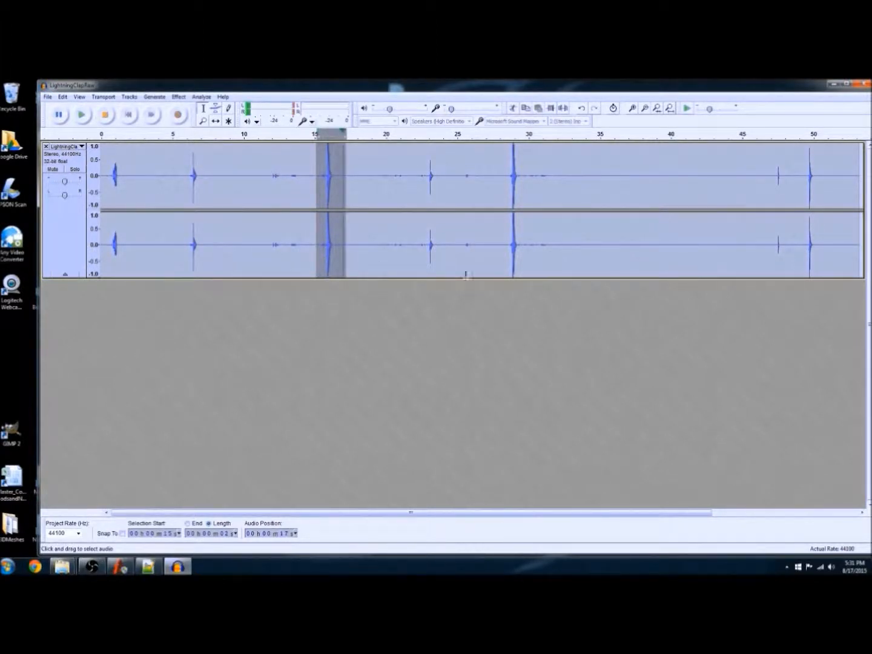
{"action": "left_click", "coordinate": [486, 189]}
{"action": "left_click_drag", "start_coordinate": [508, 182], "coordinate": [527, 182]}
{"action": "left_click", "coordinate": [81, 114]}
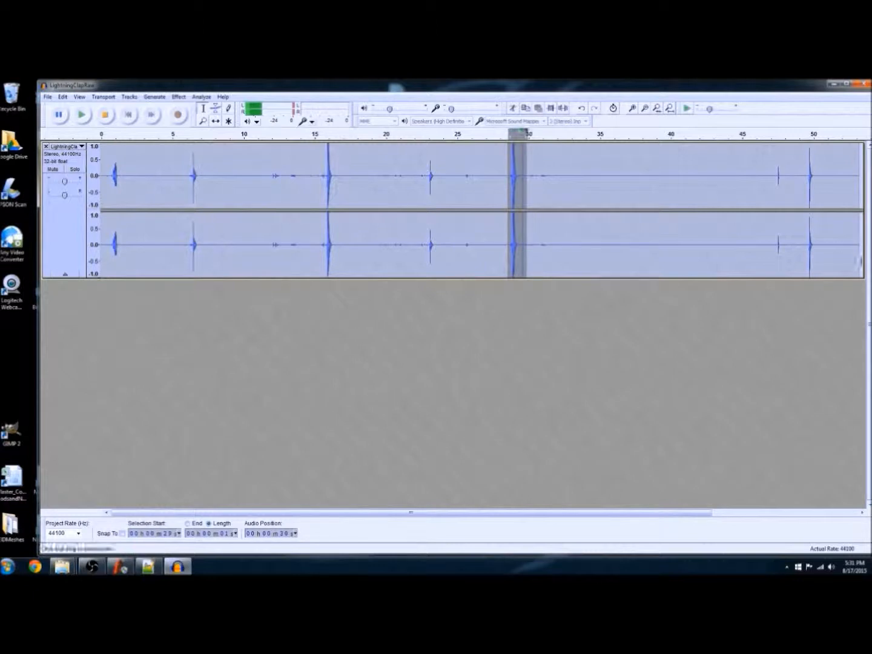
{"action": "left_click", "coordinate": [837, 204]}
{"action": "left_click_drag", "start_coordinate": [797, 203], "coordinate": [821, 205]}
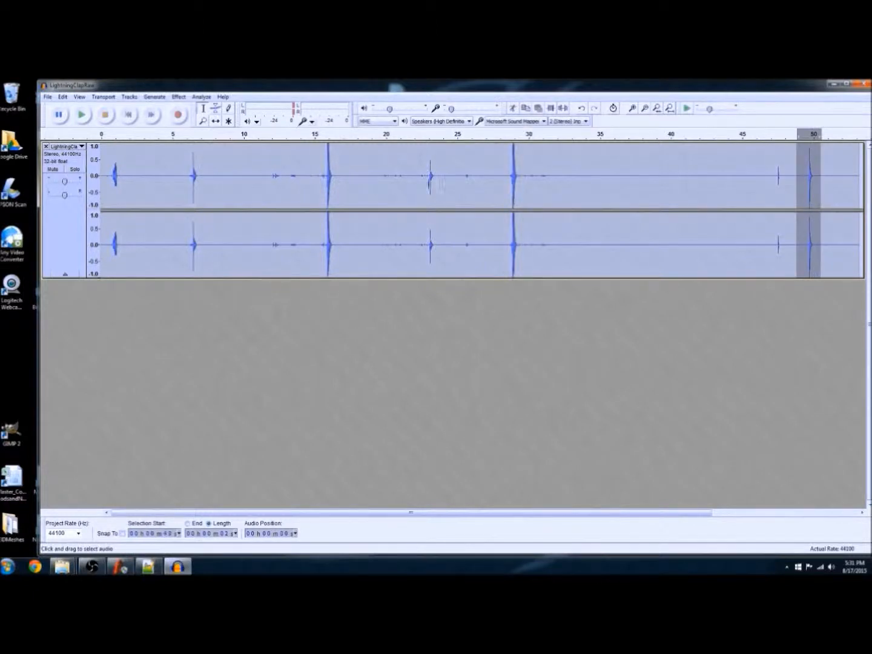
{"action": "left_click", "coordinate": [81, 114]}
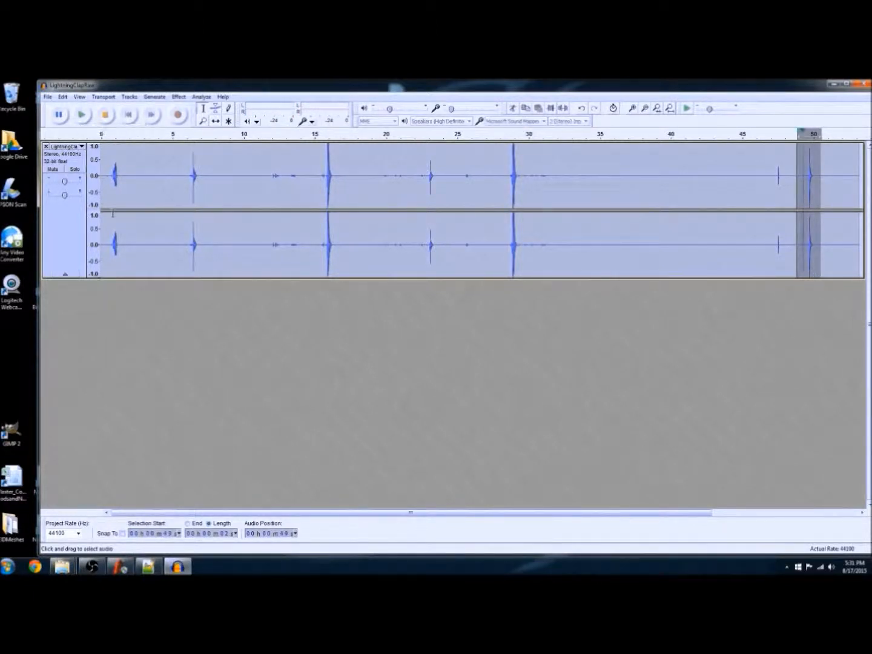
{"action": "left_click", "coordinate": [436, 201]}
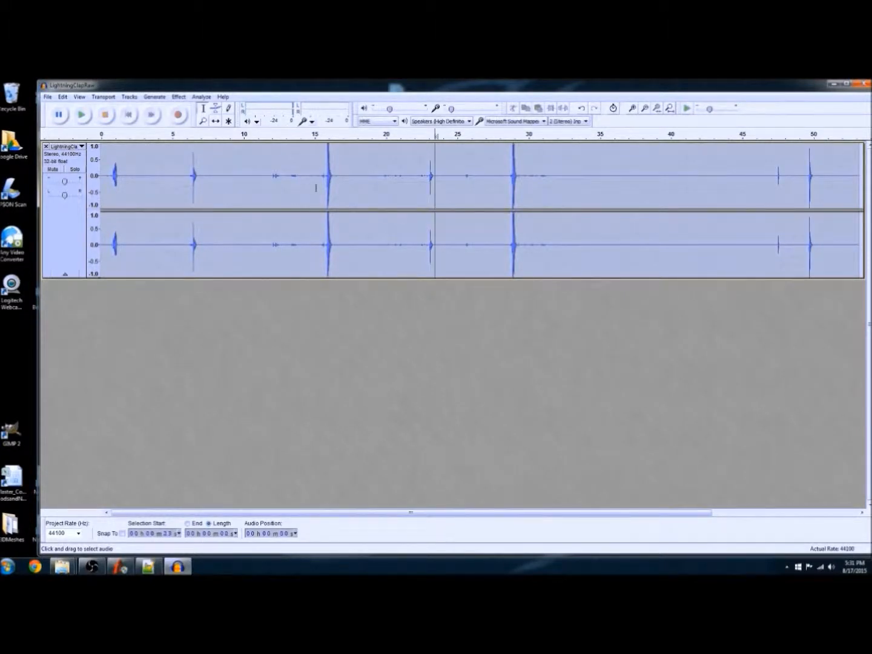
Step: Normalize the entire track to a maximum amplitude of -1.0 dB with DC offset removal
{"action": "key", "text": "ctrl+a"}
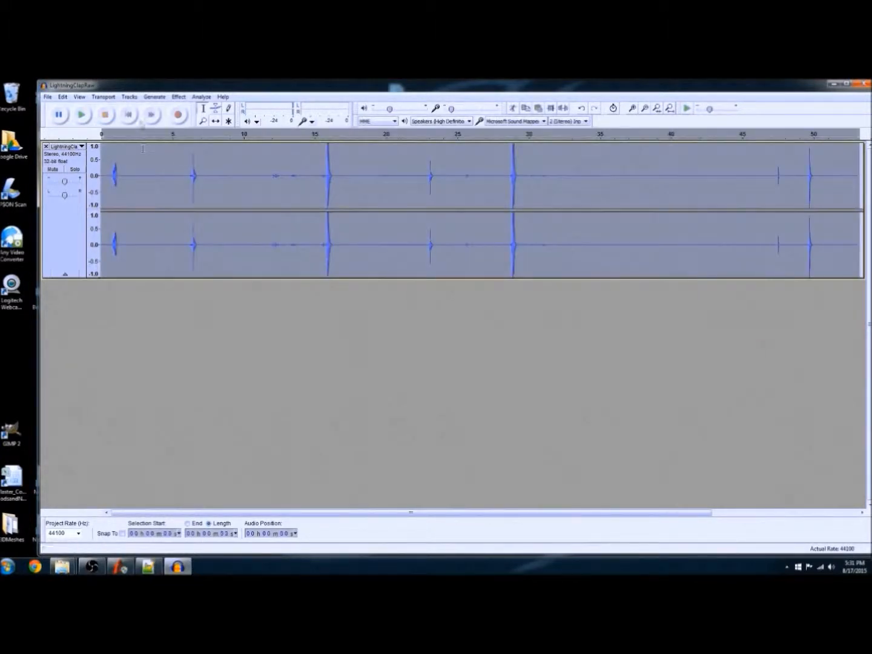
{"action": "left_click", "coordinate": [179, 97]}
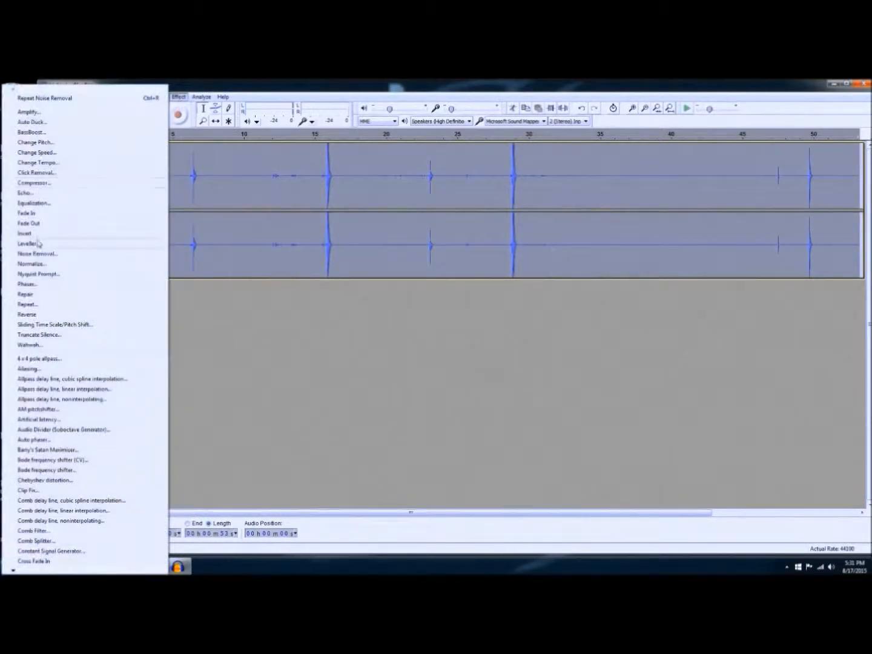
{"action": "left_click", "coordinate": [32, 264]}
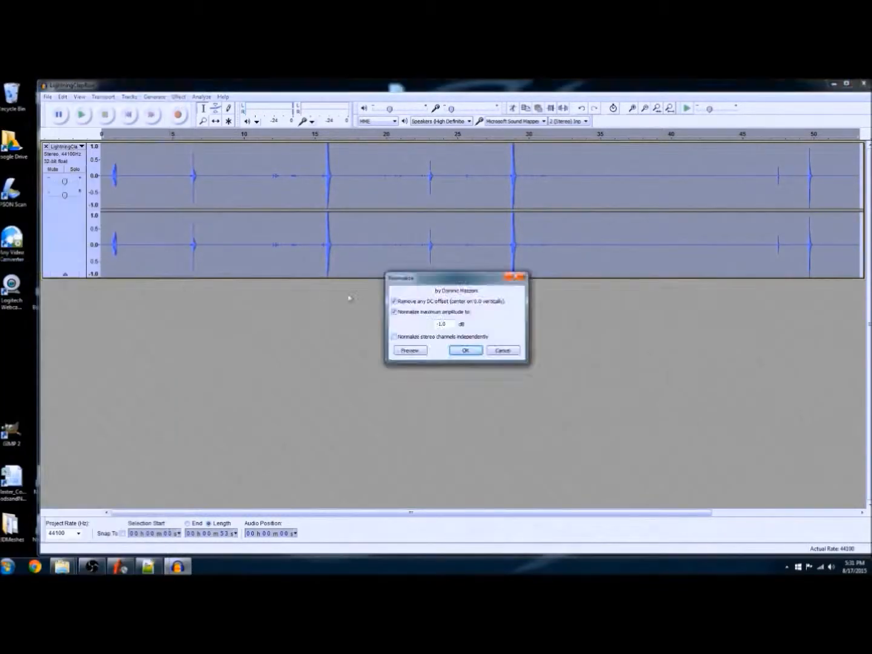
{"action": "left_click", "coordinate": [478, 353]}
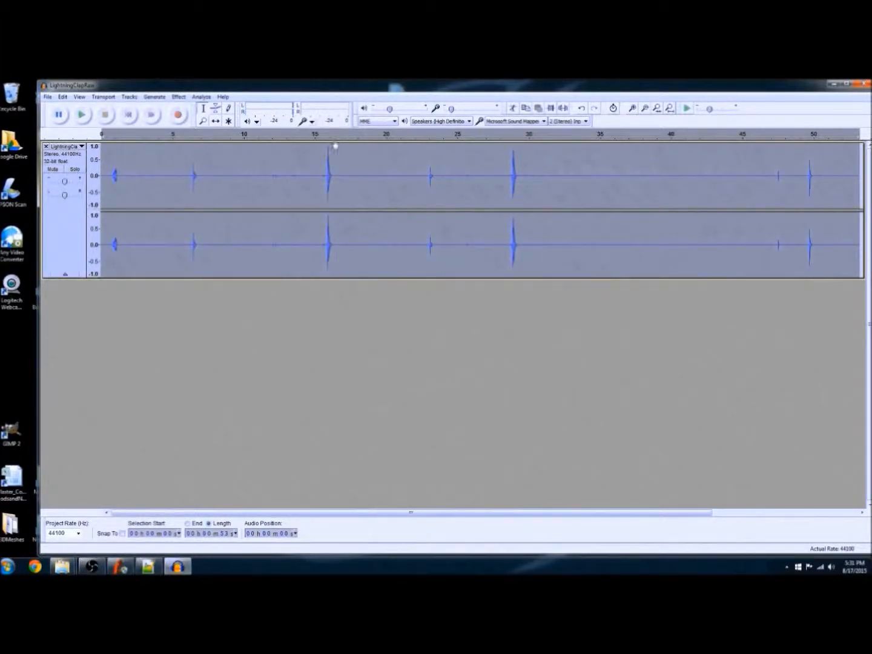
Step: Compress the whole track with a -18 dB threshold, -40 dB noise floor, 2:1 ratio, 0.5-second attack and 1.0-second decay
{"action": "left_click", "coordinate": [179, 97]}
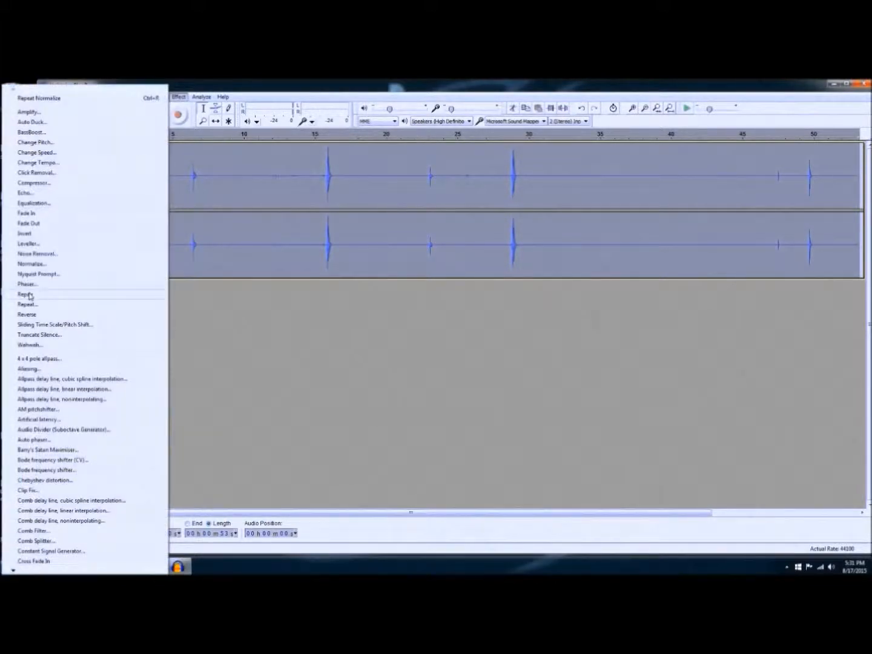
{"action": "left_click", "coordinate": [35, 183]}
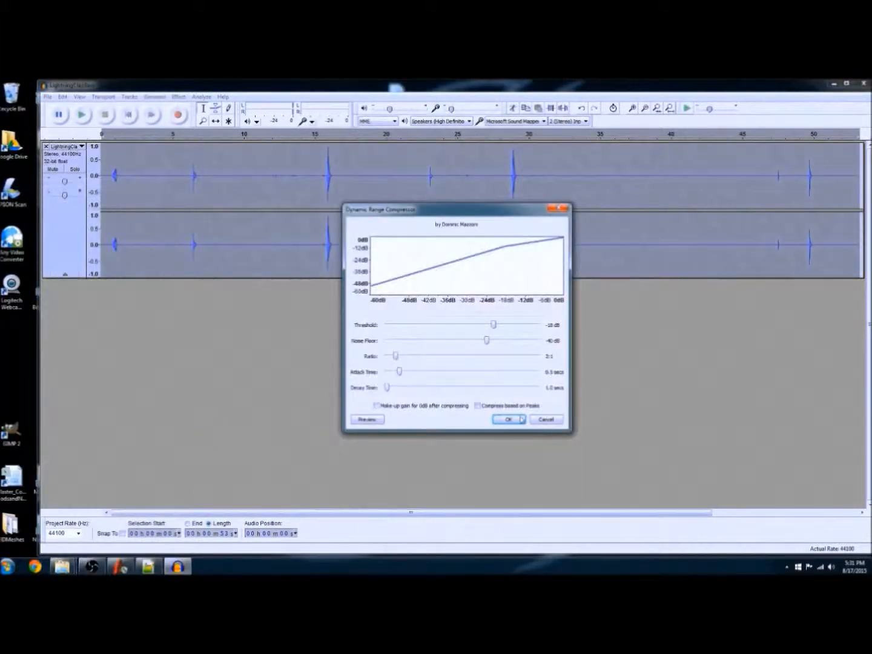
{"action": "left_click", "coordinate": [516, 420]}
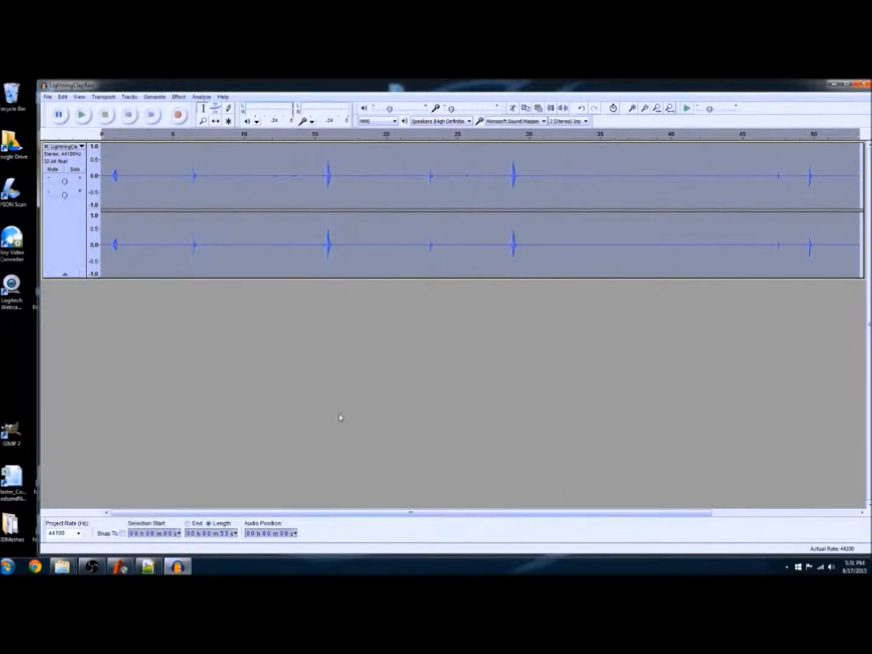
Step: Select and play the compressed claps at about 16 and 29 seconds, listening to the second one twice
{"action": "left_click", "coordinate": [301, 191]}
{"action": "left_click_drag", "start_coordinate": [321, 183], "coordinate": [342, 182]}
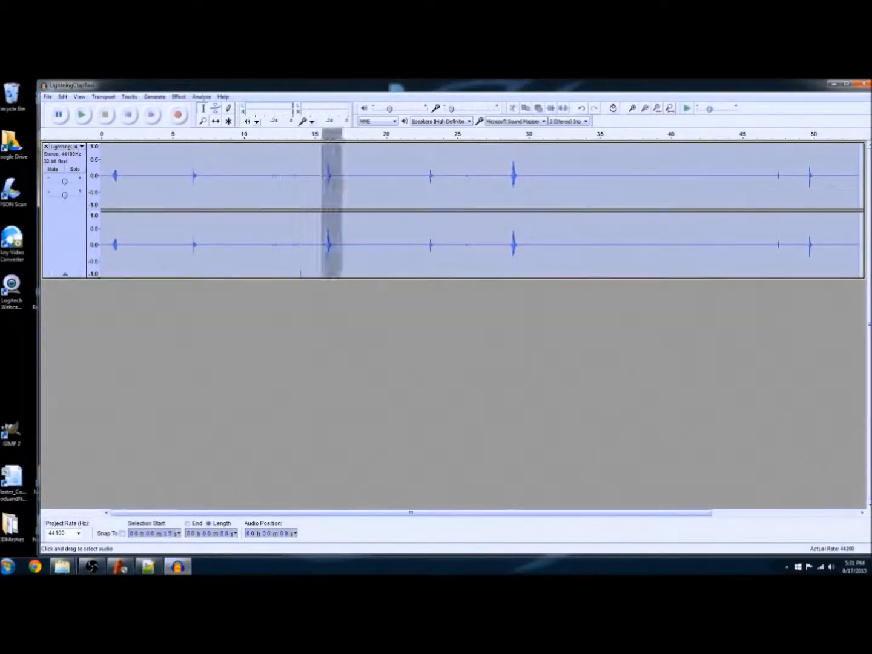
{"action": "left_click", "coordinate": [85, 120]}
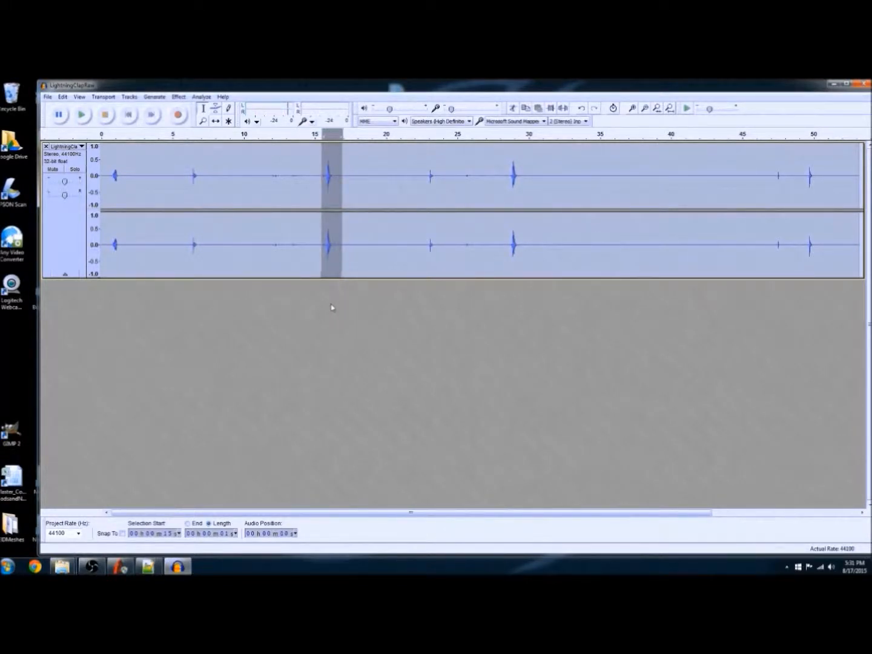
{"action": "left_click", "coordinate": [500, 192]}
{"action": "left_click_drag", "start_coordinate": [507, 188], "coordinate": [526, 193]}
{"action": "left_click", "coordinate": [82, 114]}
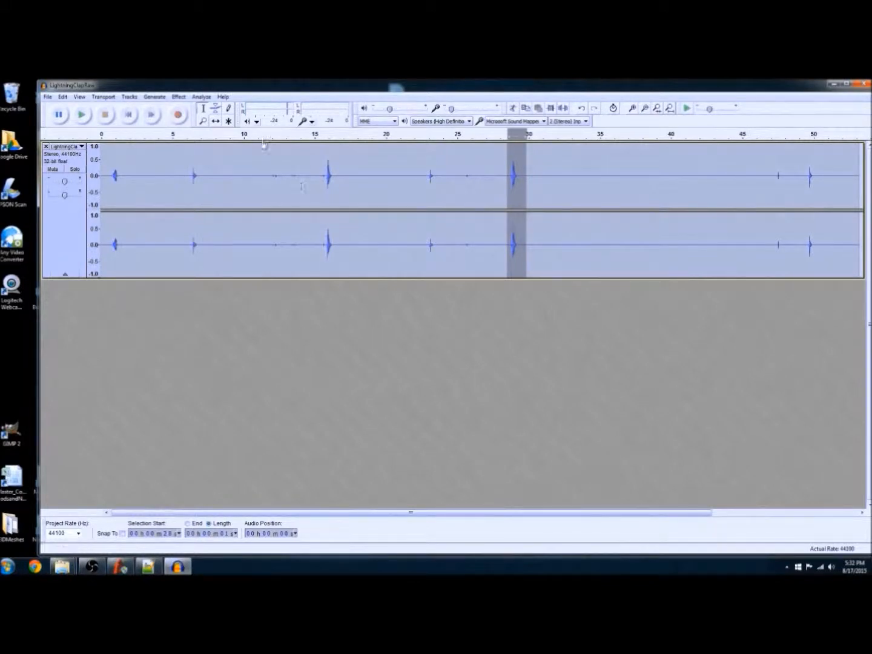
{"action": "left_click", "coordinate": [81, 114]}
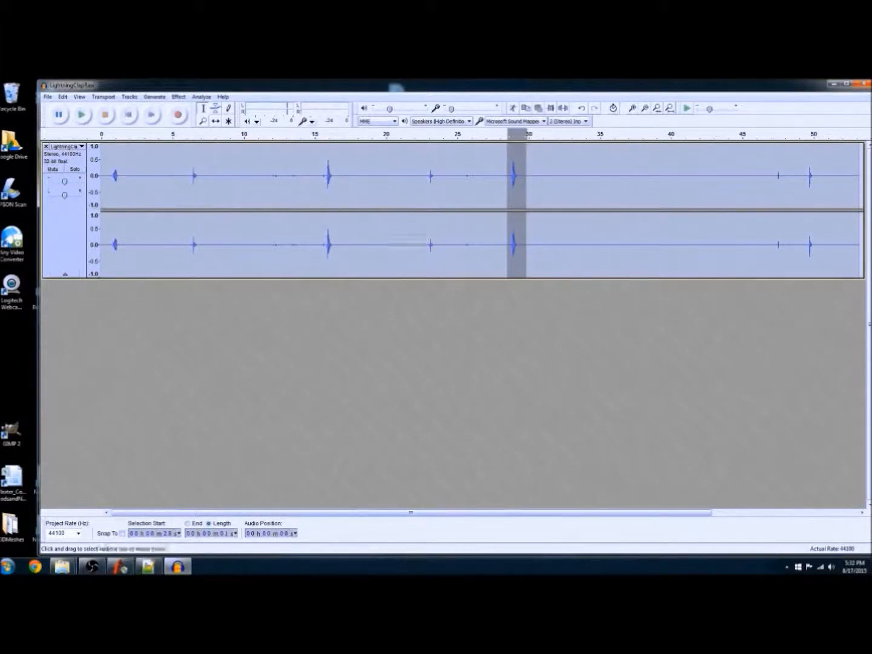
Step: Export the compressed recording to the Desktop as the 16-bit PCM WAV file LightningClapRaw2, leaving the metadata empty
{"action": "left_click", "coordinate": [46, 97]}
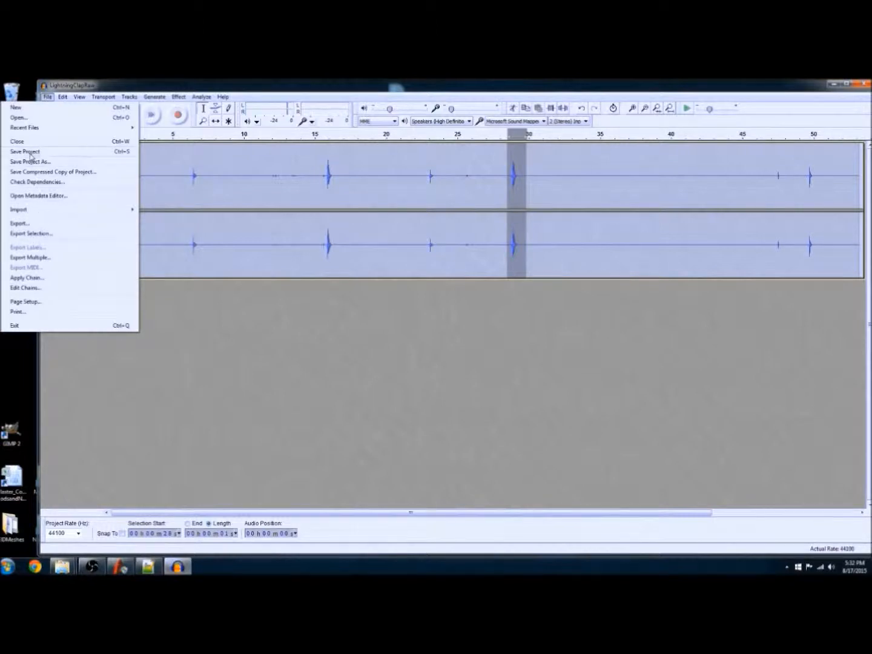
{"action": "left_click", "coordinate": [27, 226]}
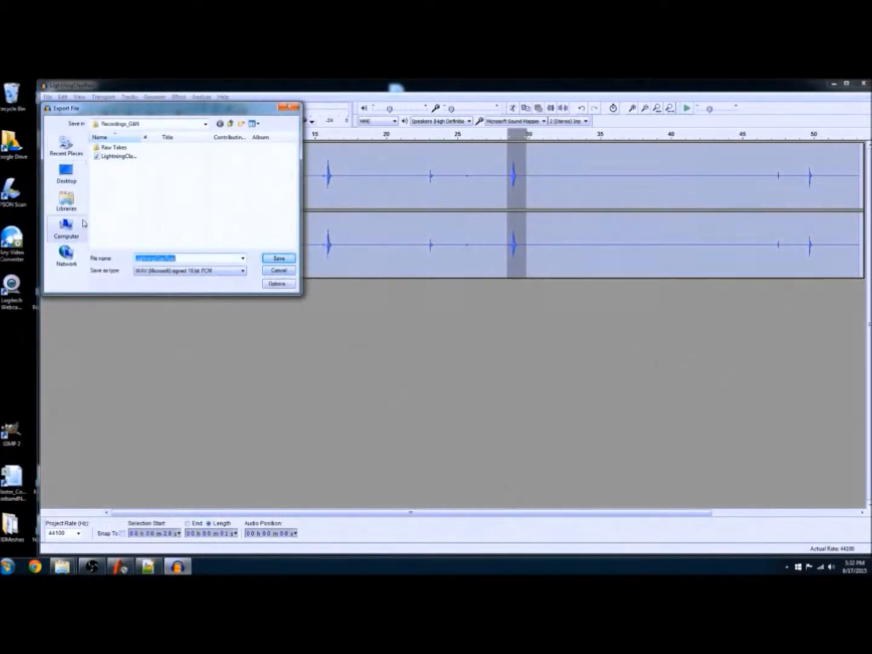
{"action": "left_click", "coordinate": [67, 173]}
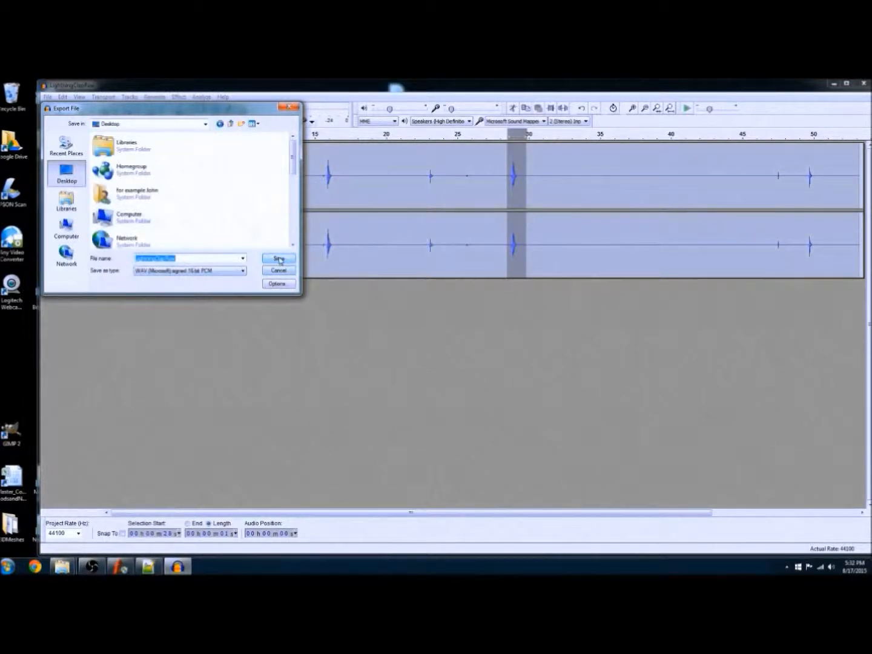
{"action": "left_click", "coordinate": [203, 257]}
{"action": "type", "text": "2"}
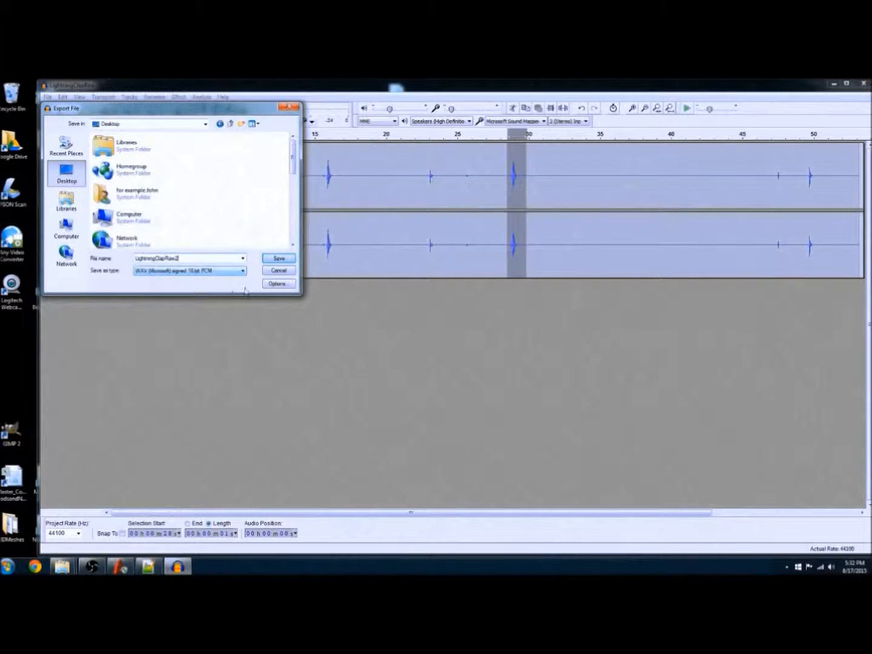
{"action": "left_click", "coordinate": [277, 257]}
{"action": "left_click", "coordinate": [487, 395]}
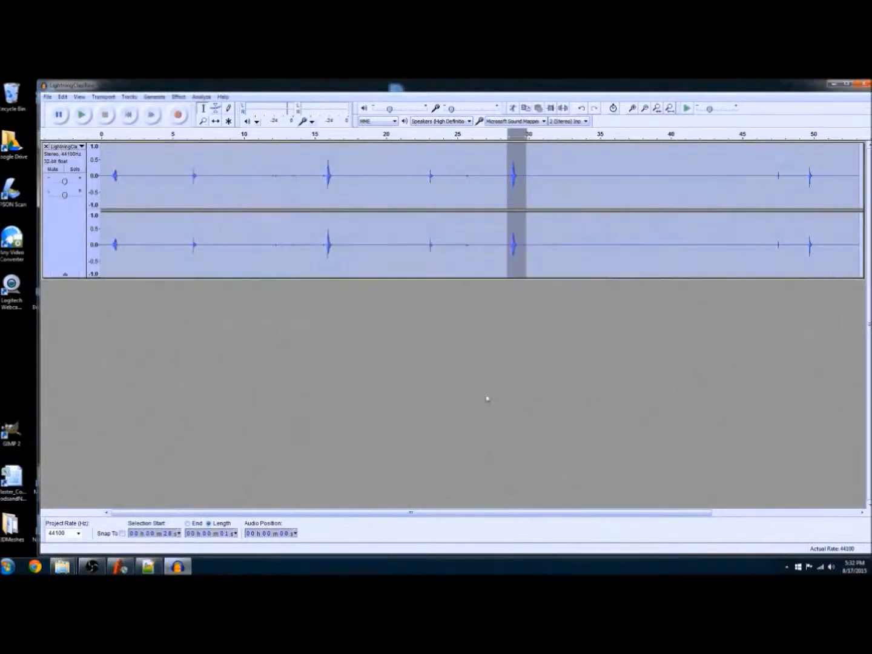
Step: Examine the faint noise between about 12 and 15 seconds, then the spikes at about 6 and 29 seconds, selecting each region
{"action": "left_click", "coordinate": [320, 194]}
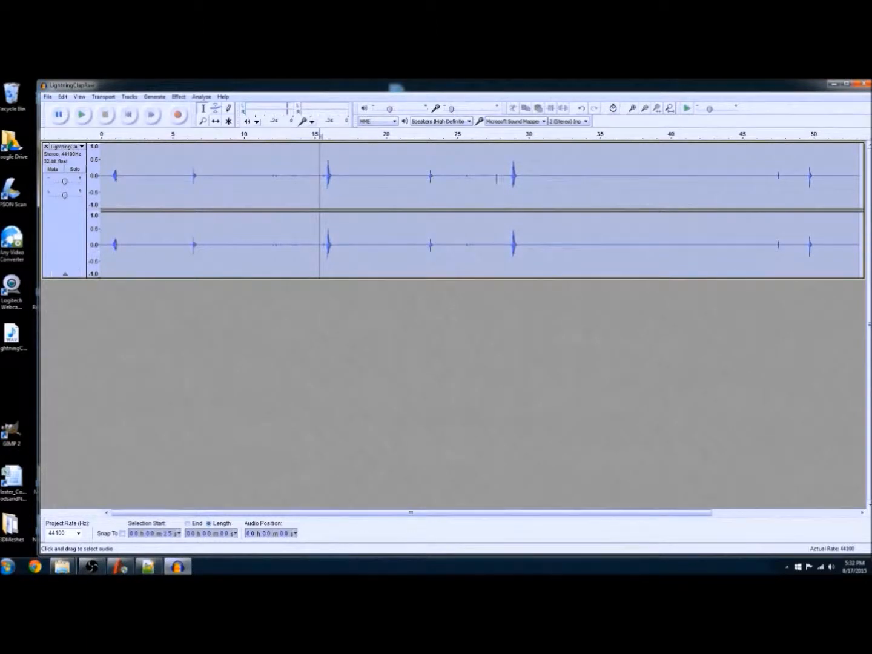
{"action": "left_click", "coordinate": [269, 176]}
{"action": "left_click_drag", "start_coordinate": [269, 176], "coordinate": [318, 186]}
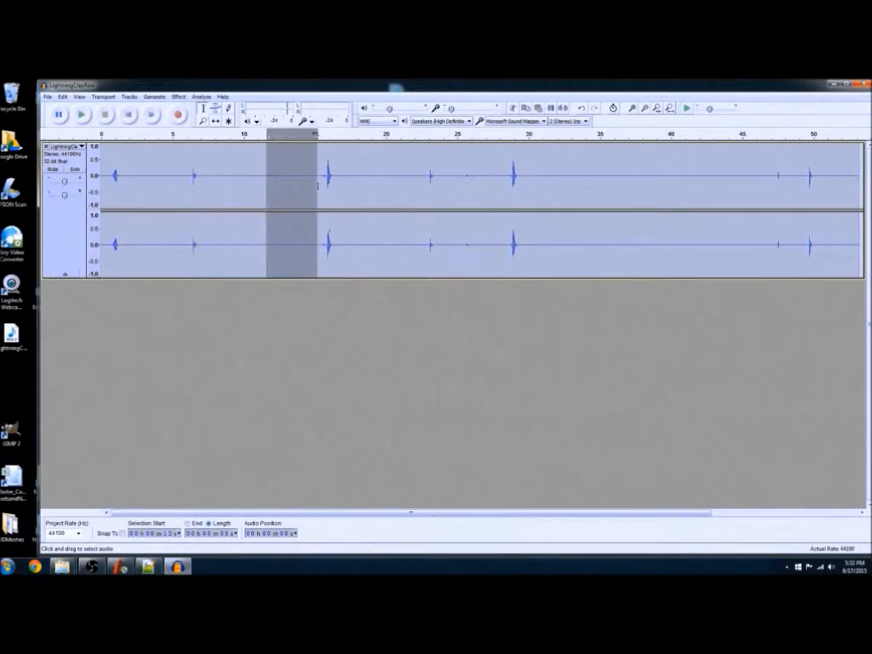
{"action": "left_click", "coordinate": [272, 177]}
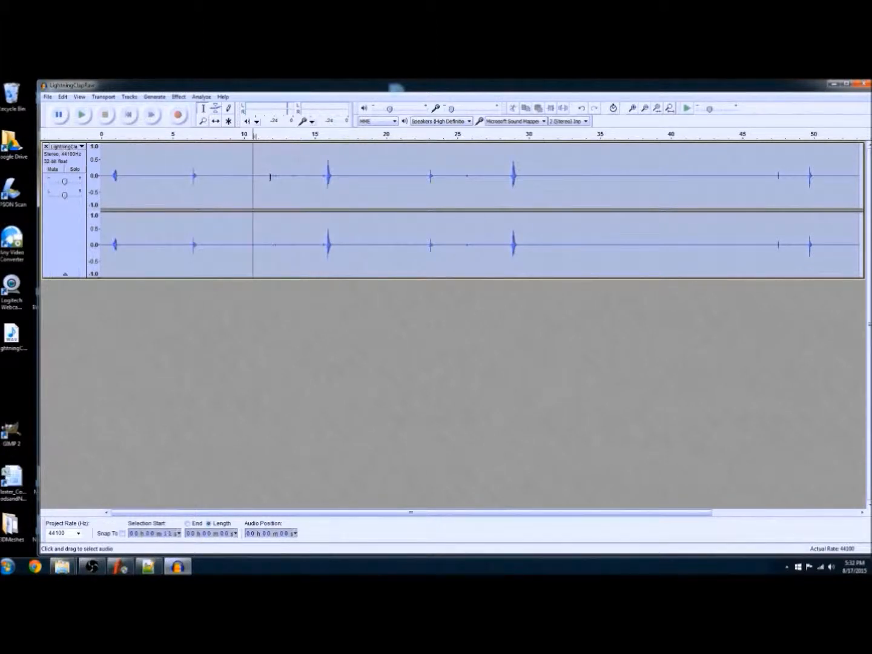
{"action": "left_click_drag", "start_coordinate": [273, 177], "coordinate": [305, 183]}
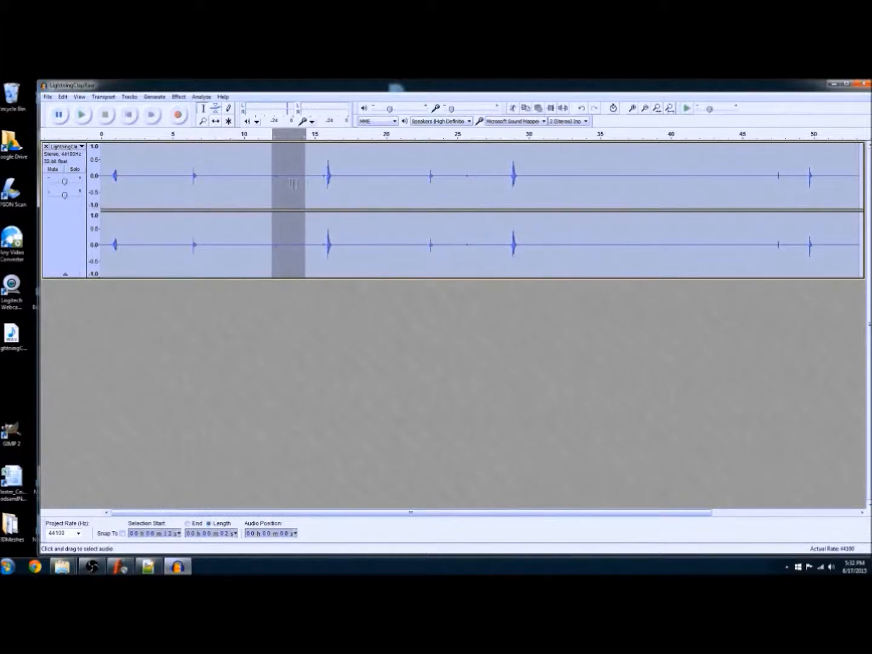
{"action": "left_click_drag", "start_coordinate": [187, 182], "coordinate": [201, 182]}
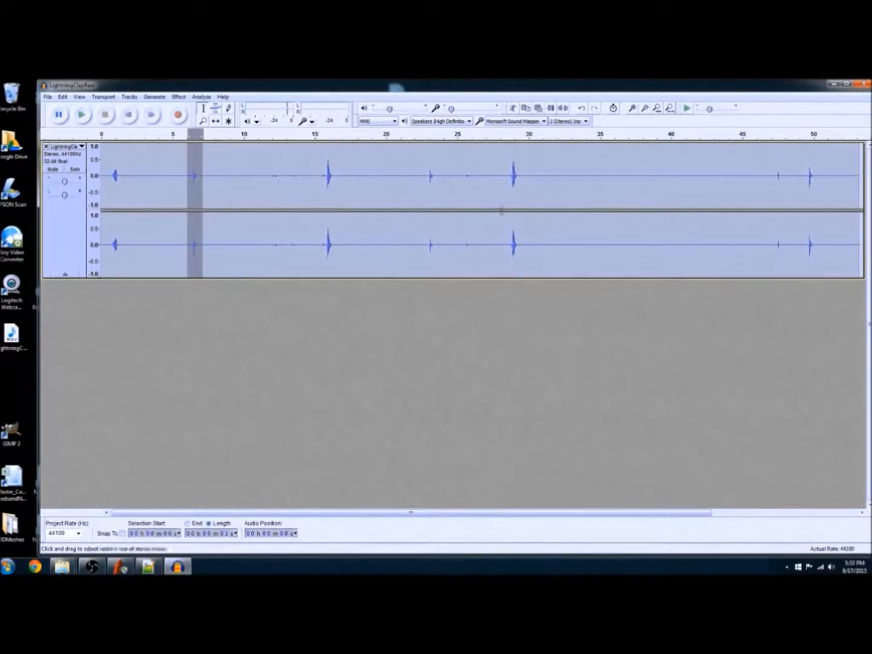
{"action": "left_click_drag", "start_coordinate": [508, 176], "coordinate": [536, 198]}
{"action": "left_click", "coordinate": [480, 177]}
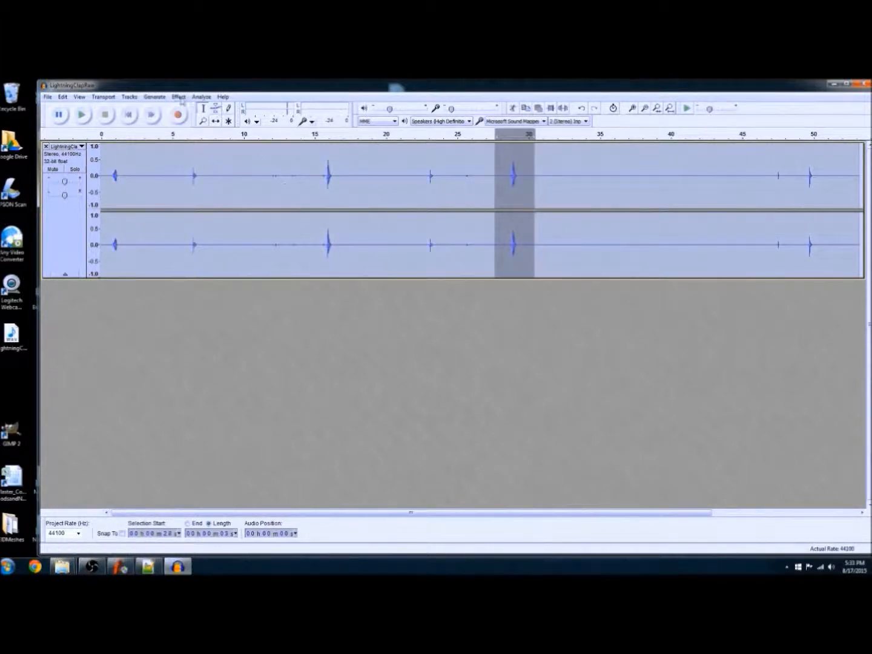
{"action": "left_click", "coordinate": [420, 194]}
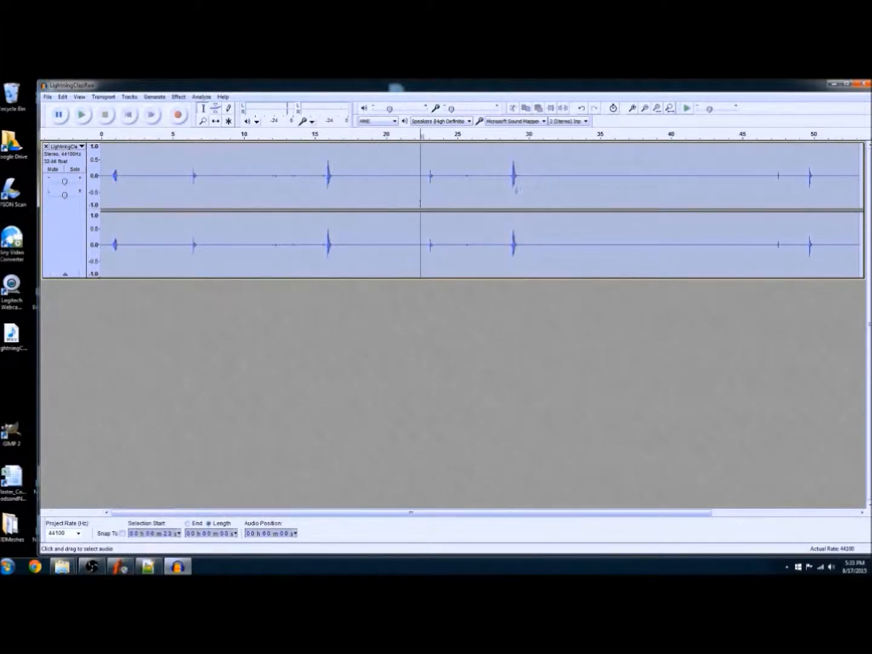
Step: Isolate the clap at about 29 seconds by deleting all audio before it and after it
{"action": "left_click_drag", "start_coordinate": [503, 181], "coordinate": [18, 194]}
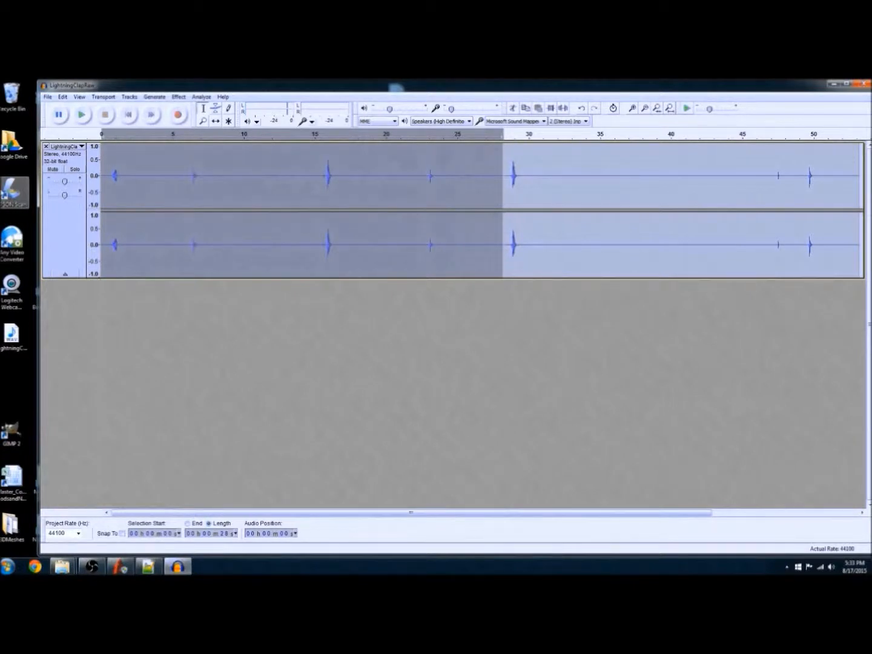
{"action": "key", "text": "Delete"}
{"action": "left_click_drag", "start_coordinate": [119, 177], "coordinate": [546, 253]}
{"action": "key", "text": "Delete"}
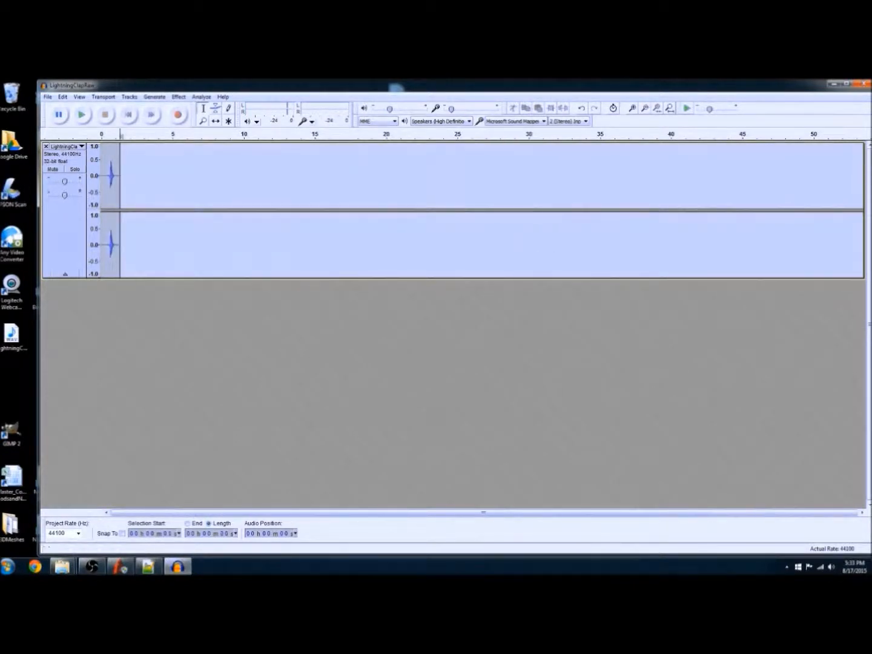
Step: Export the isolated clap to the Desktop as a 16-bit PCM WAV under a new file name, without metadata
{"action": "left_click", "coordinate": [47, 97]}
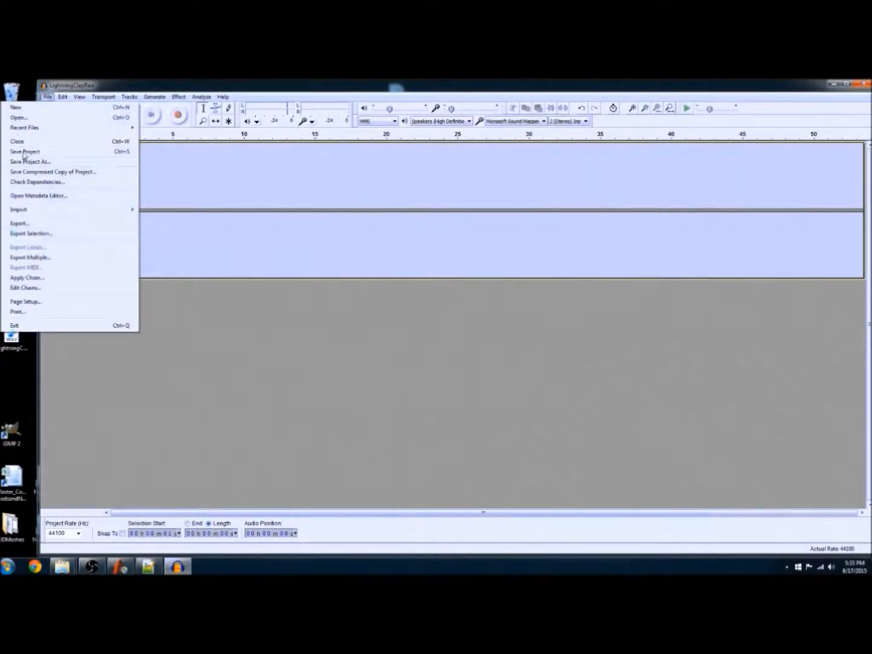
{"action": "left_click", "coordinate": [22, 224]}
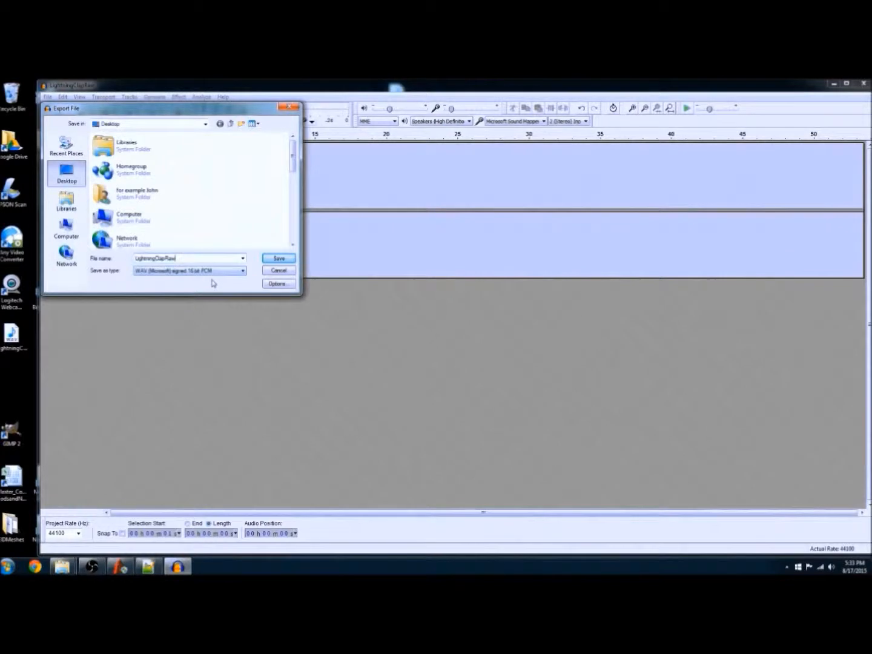
{"action": "key", "text": "BackSpace"}
{"action": "key", "text": "BackSpace"}
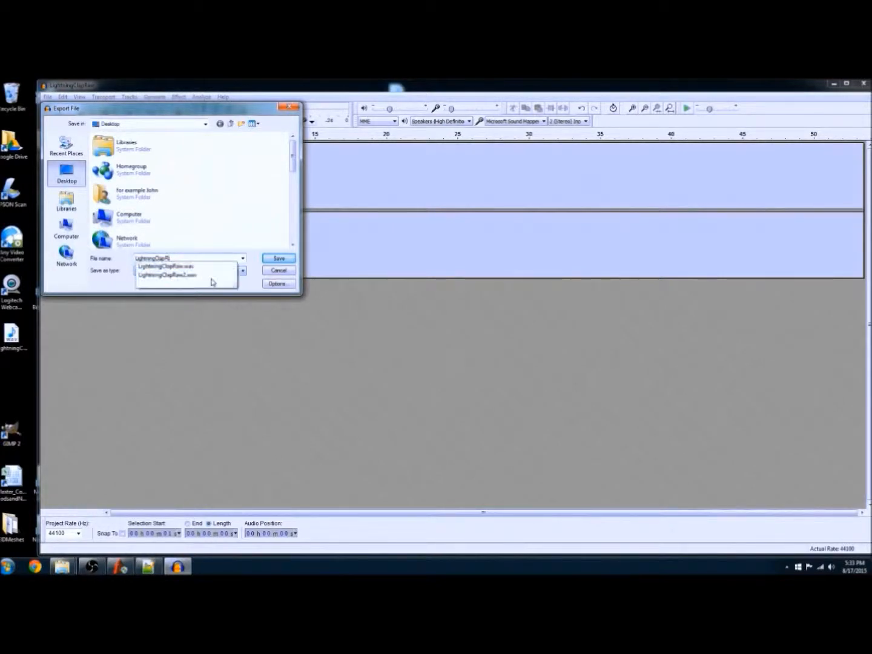
{"action": "left_click", "coordinate": [278, 260]}
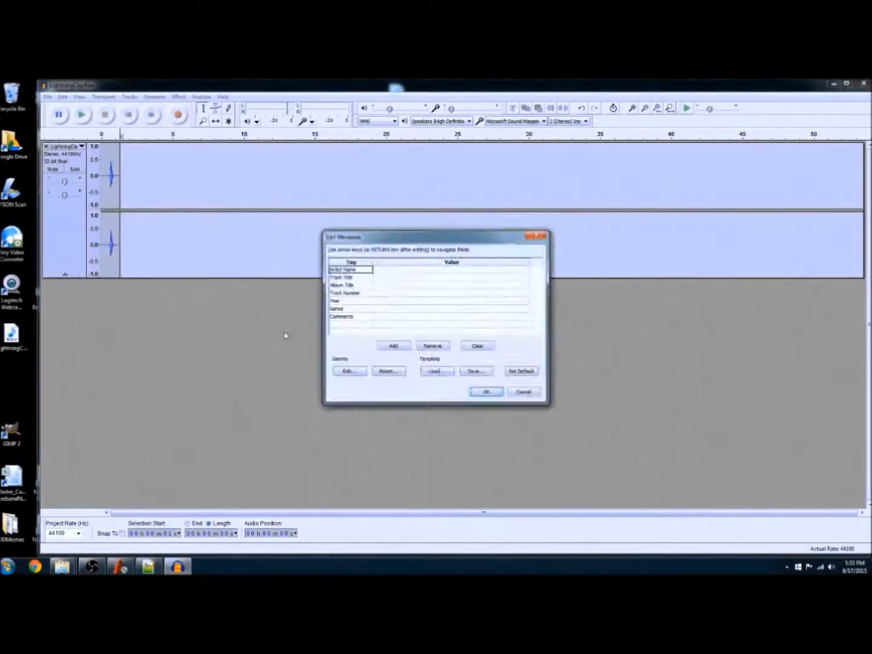
{"action": "left_click", "coordinate": [494, 392]}
Step: Play the isolated clap from the start of the track
{"action": "left_click", "coordinate": [74, 119]}
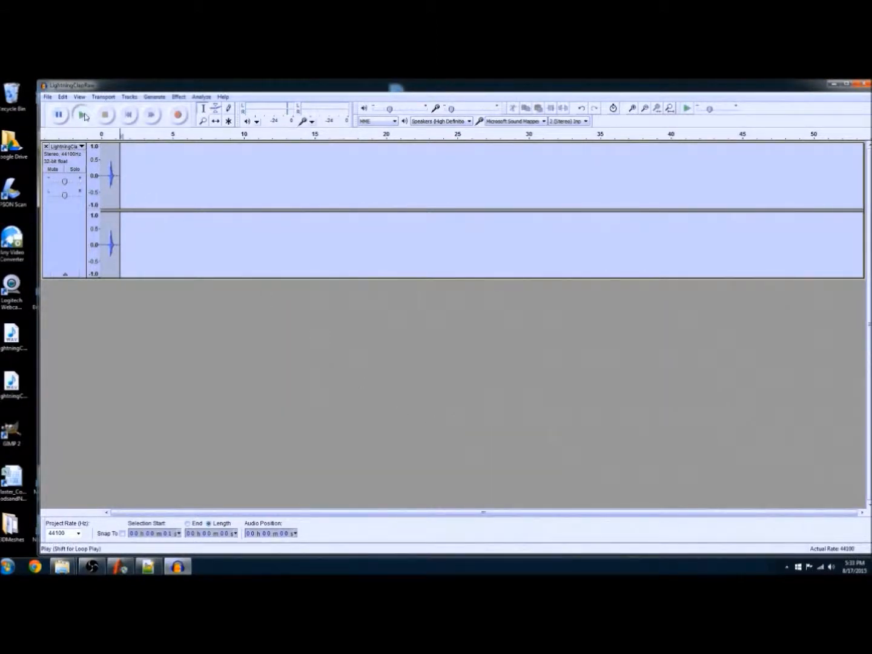
{"action": "left_click", "coordinate": [126, 117]}
{"action": "left_click", "coordinate": [84, 116]}
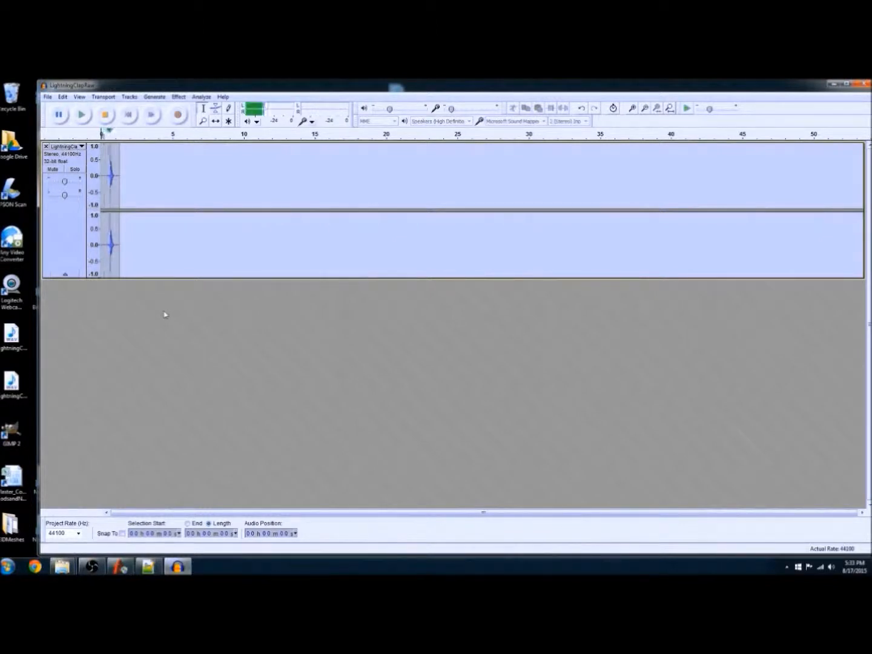
Step: Preview the isolated clap in the Change Pitch effect at its original pitch, then set the percent change to 1.000
{"action": "left_click", "coordinate": [180, 97]}
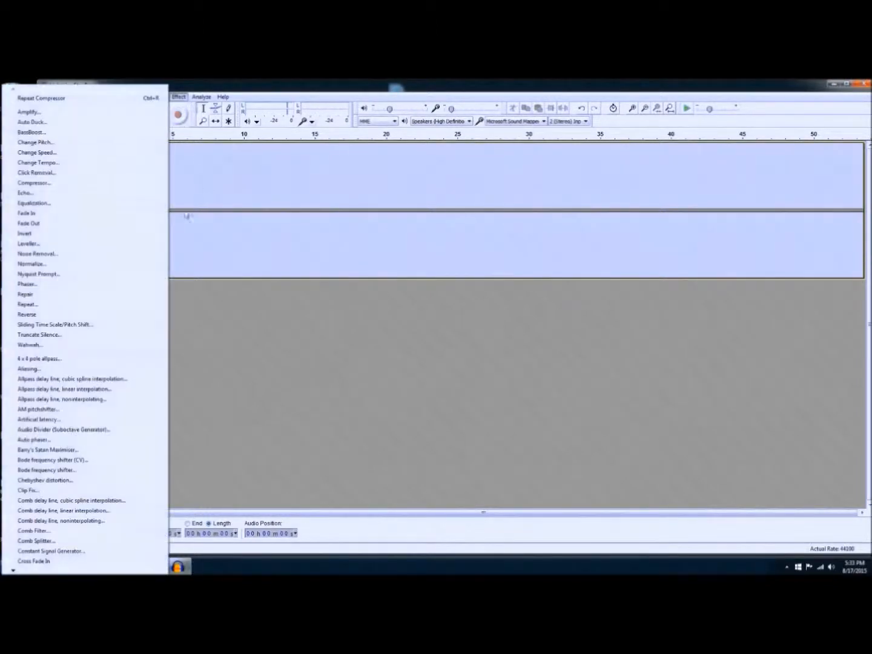
{"action": "left_click", "coordinate": [44, 143]}
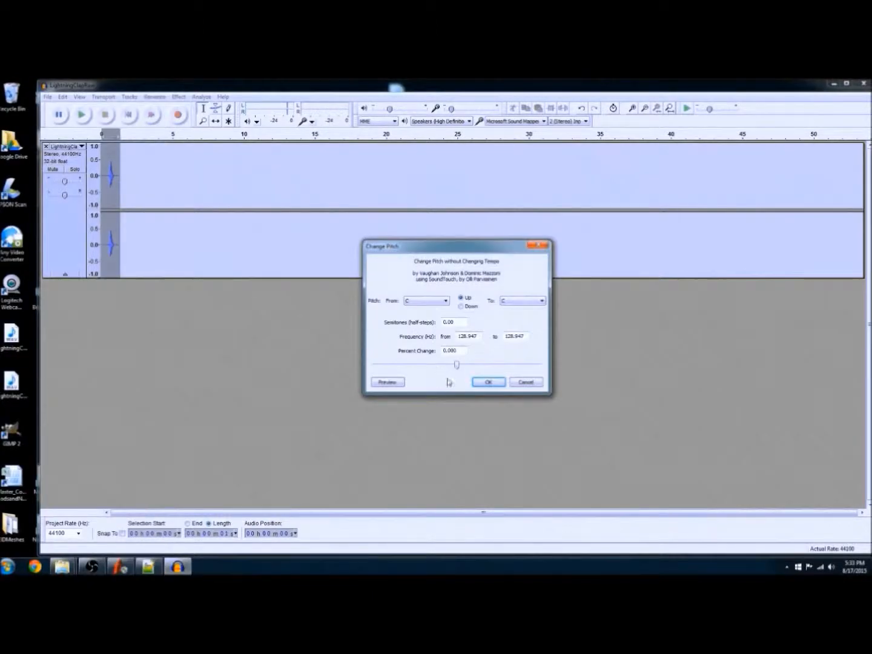
{"action": "left_click", "coordinate": [383, 383]}
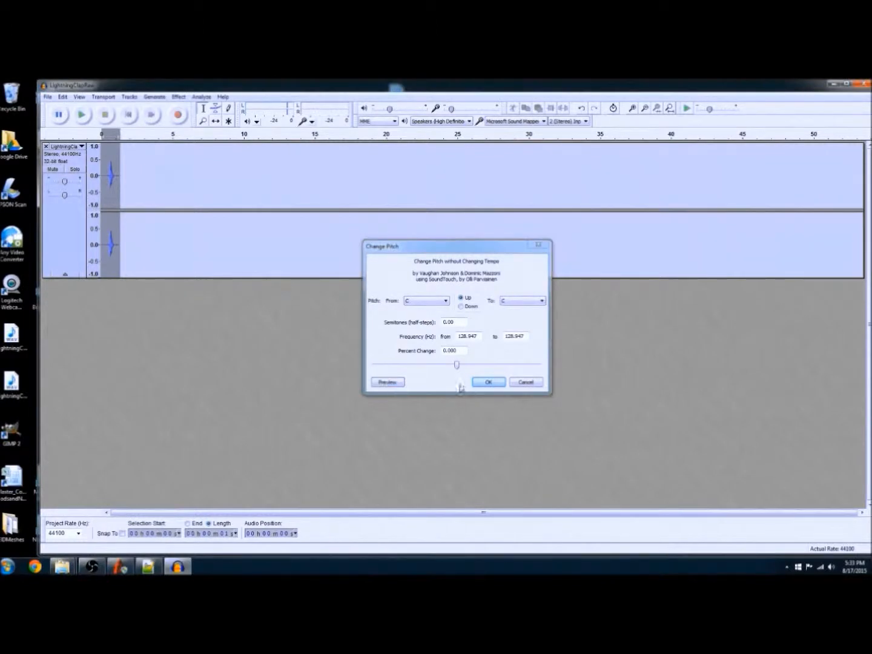
{"action": "mouse_move", "coordinate": [457, 368]}
{"action": "left_mouse_down"}
{"action": "mouse_move", "coordinate": [449, 368]}
{"action": "mouse_move", "coordinate": [456, 369]}
{"action": "left_mouse_up"}
Step: Preview the clap's pitch change with the source pitch set to F#/Gb, and again with A#/Bb
{"action": "left_click", "coordinate": [446, 301]}
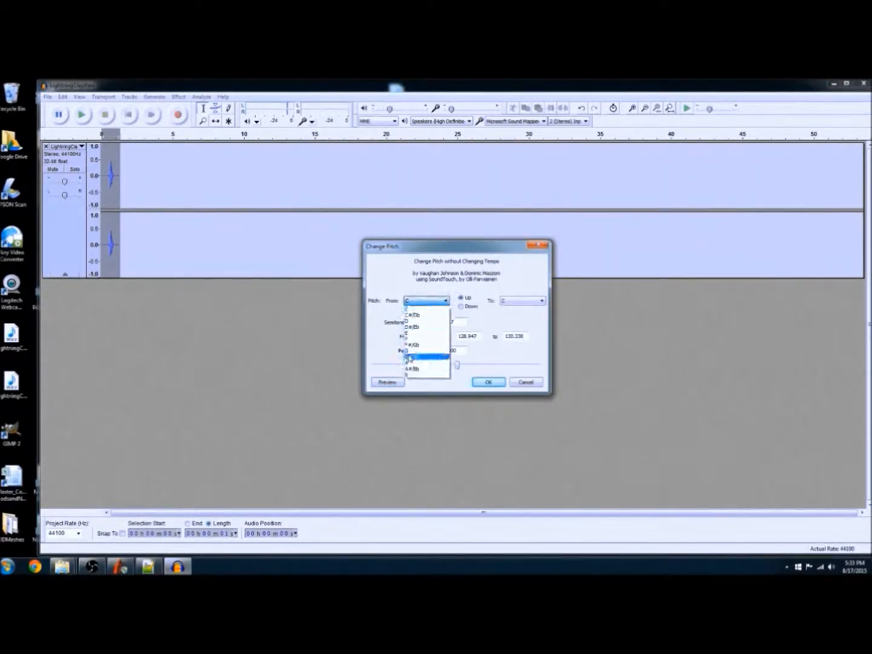
{"action": "left_click", "coordinate": [417, 350]}
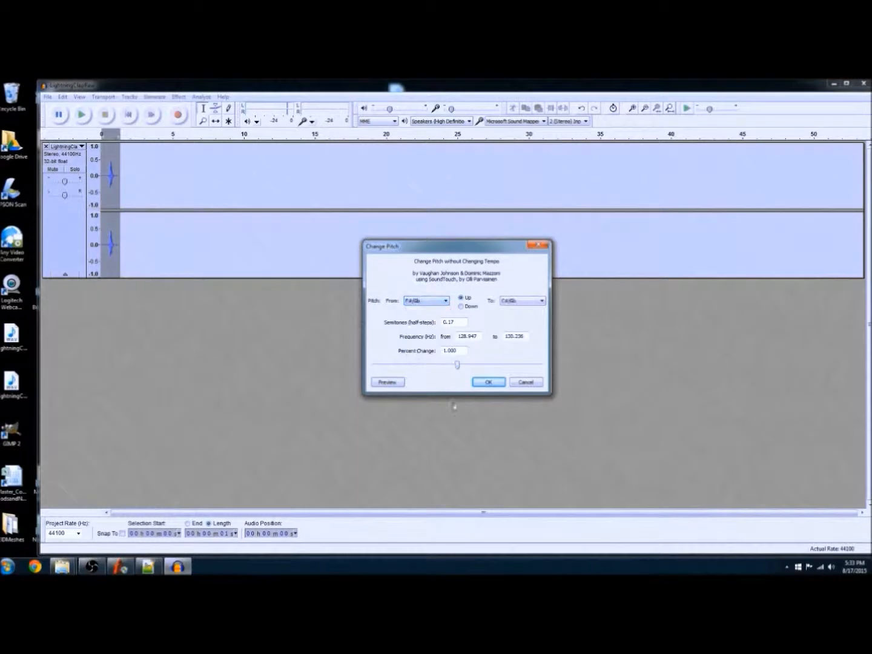
{"action": "left_click", "coordinate": [390, 384]}
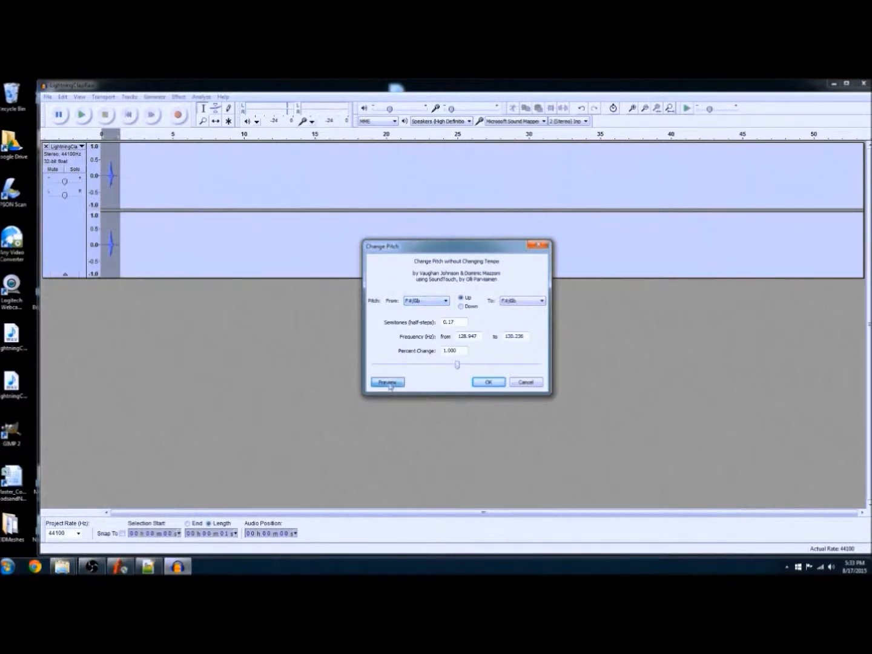
{"action": "left_click", "coordinate": [445, 301]}
{"action": "left_click", "coordinate": [411, 369]}
{"action": "left_click", "coordinate": [387, 382]}
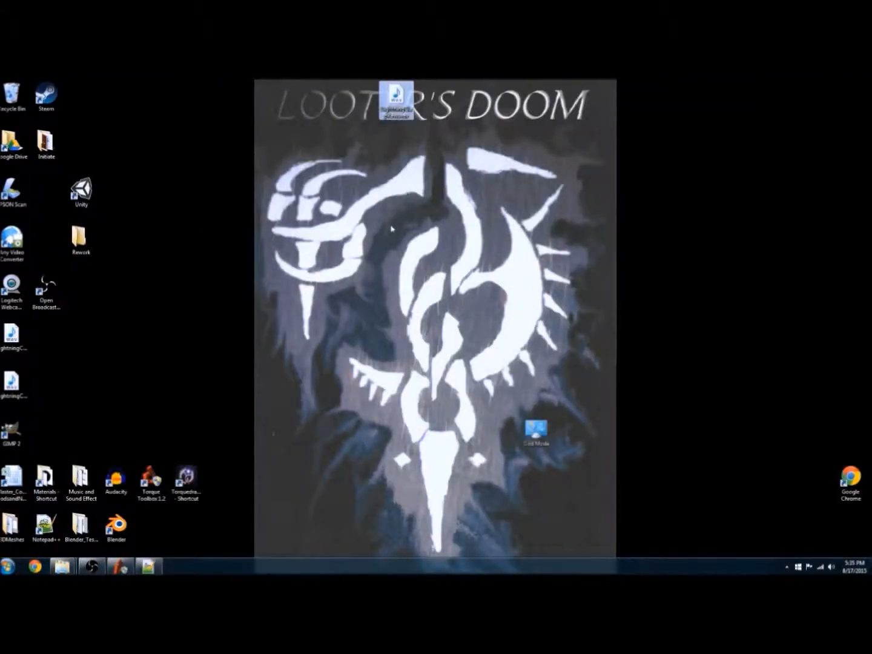
Step: Switch to the desktop and move the LightningClapRaw.wav file into the empty area level with the Unity shortcut
{"action": "left_click_drag", "start_coordinate": [396, 100], "coordinate": [188, 197]}
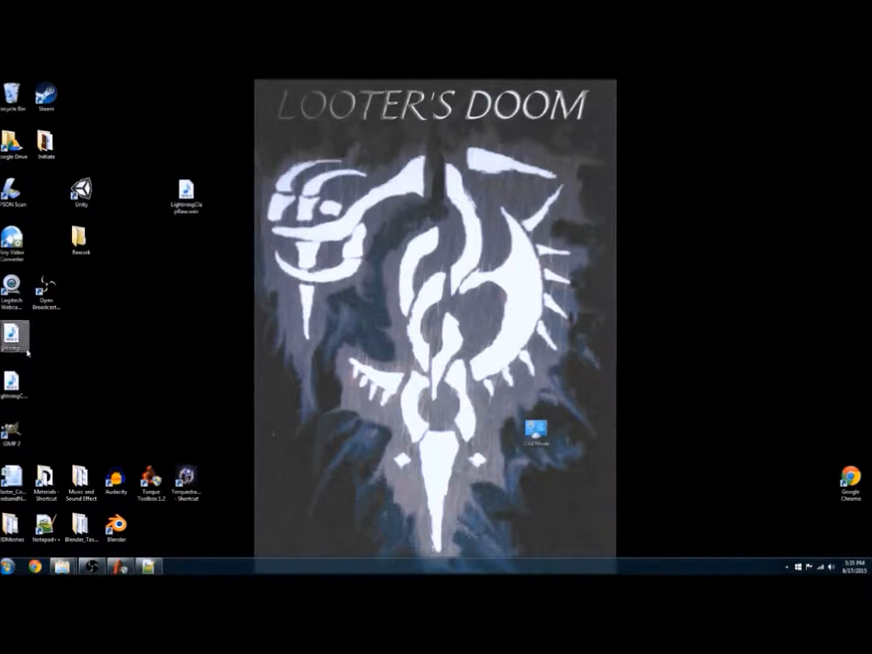
Step: Move the lower lightning WAV file to the middle of the desktop and open the GodsAndNemesisDemo game/art/sound folder in Windows Explorer
{"action": "left_click_drag", "start_coordinate": [14, 385], "coordinate": [363, 334]}
{"action": "mouse_move", "coordinate": [62, 566]}
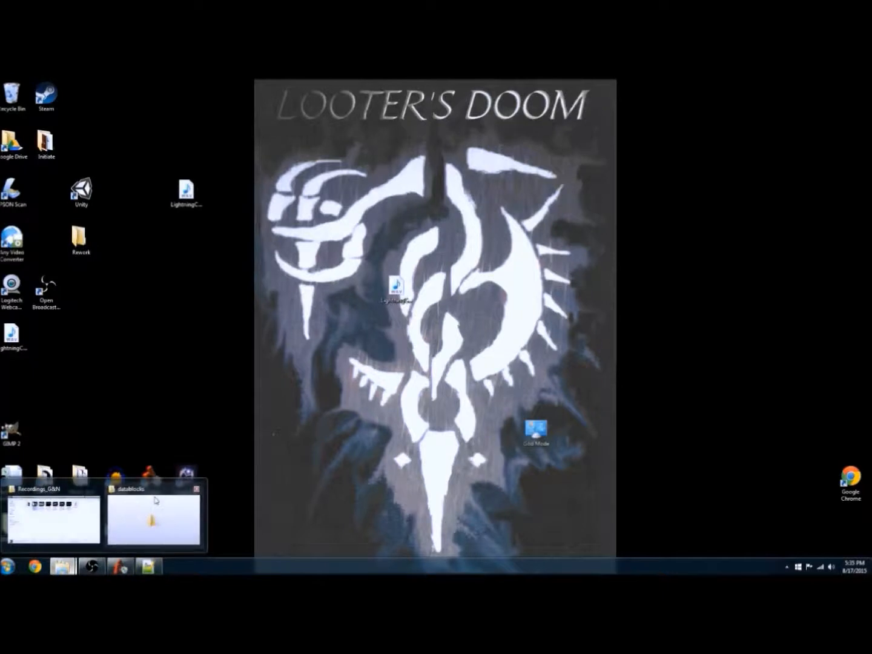
{"action": "mouse_move", "coordinate": [76, 516]}
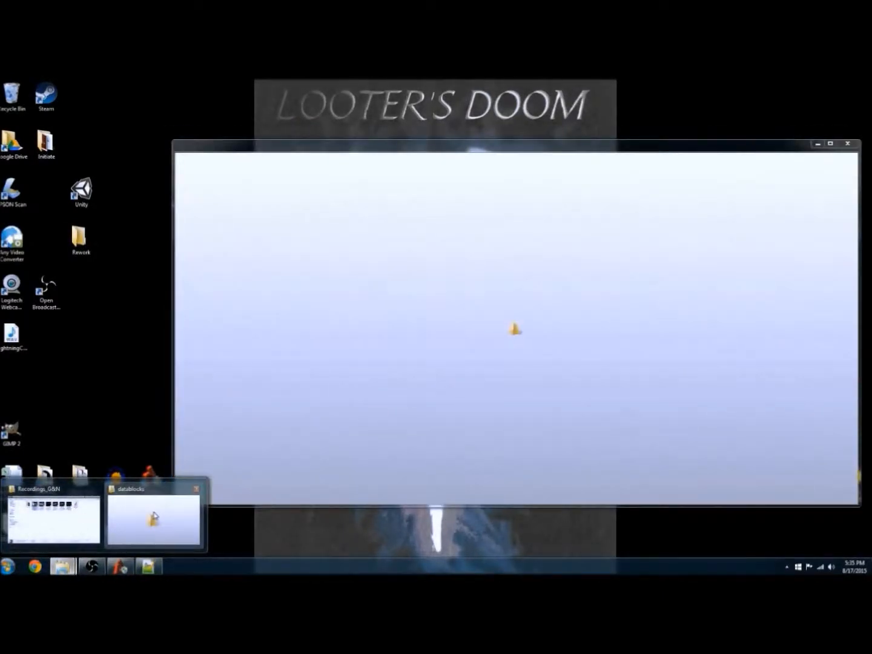
{"action": "left_click", "coordinate": [154, 516]}
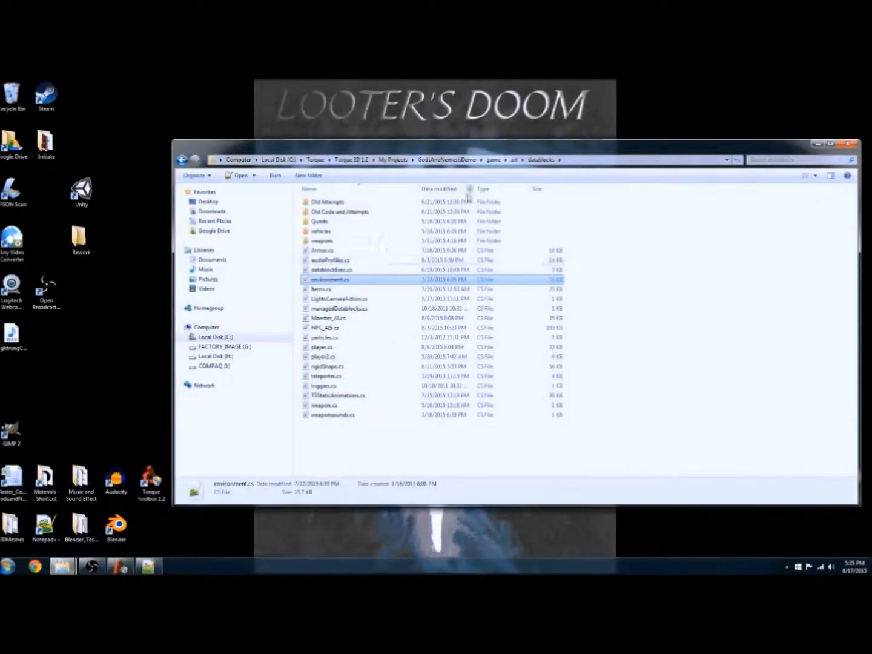
{"action": "left_click", "coordinate": [493, 159]}
{"action": "double_click", "coordinate": [325, 207]}
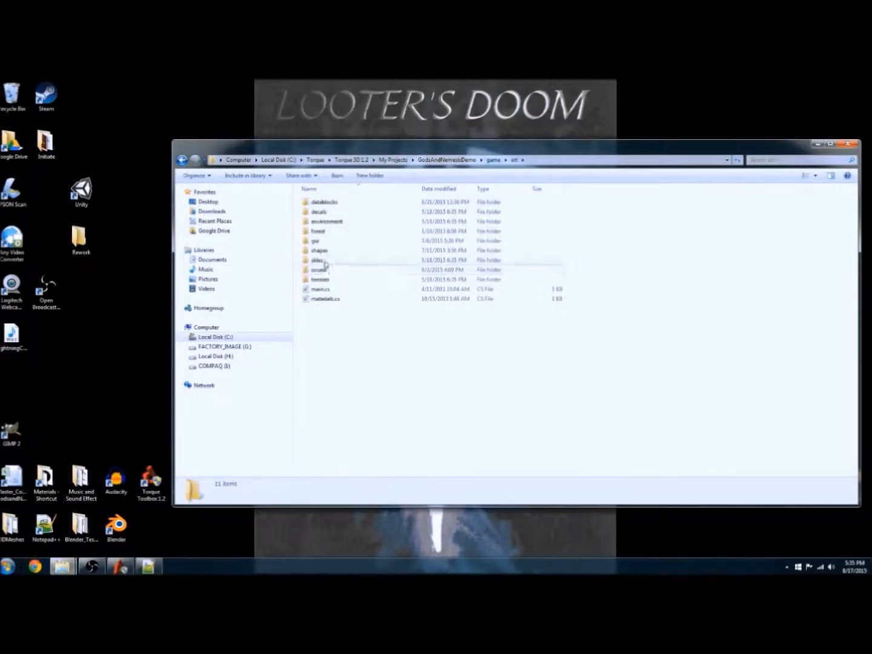
{"action": "double_click", "coordinate": [315, 271]}
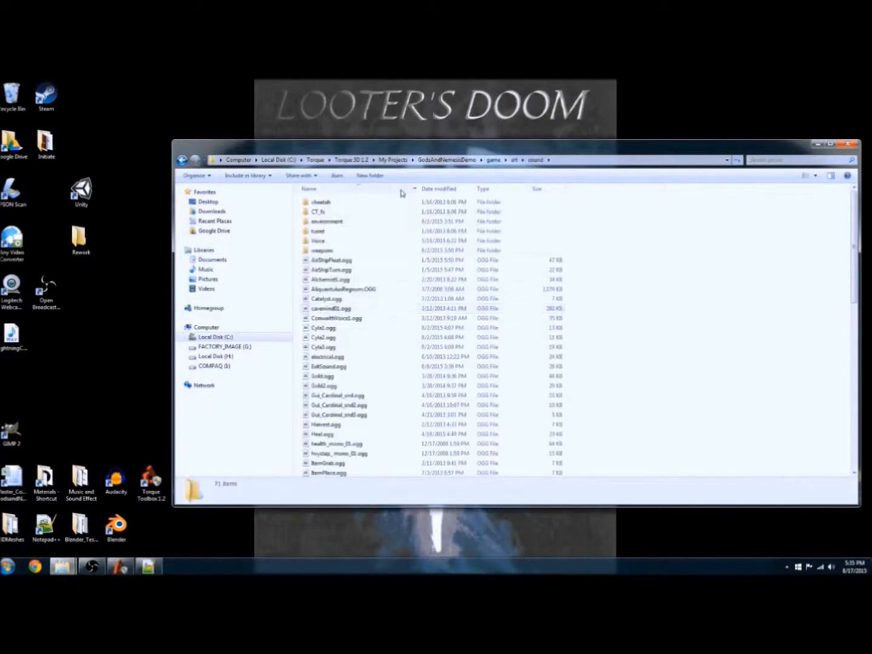
Step: Move LightningClapRaw.wav from the desktop into the project's sound folder and open it from there with Audacity
{"action": "left_click_drag", "start_coordinate": [437, 152], "coordinate": [508, 133]}
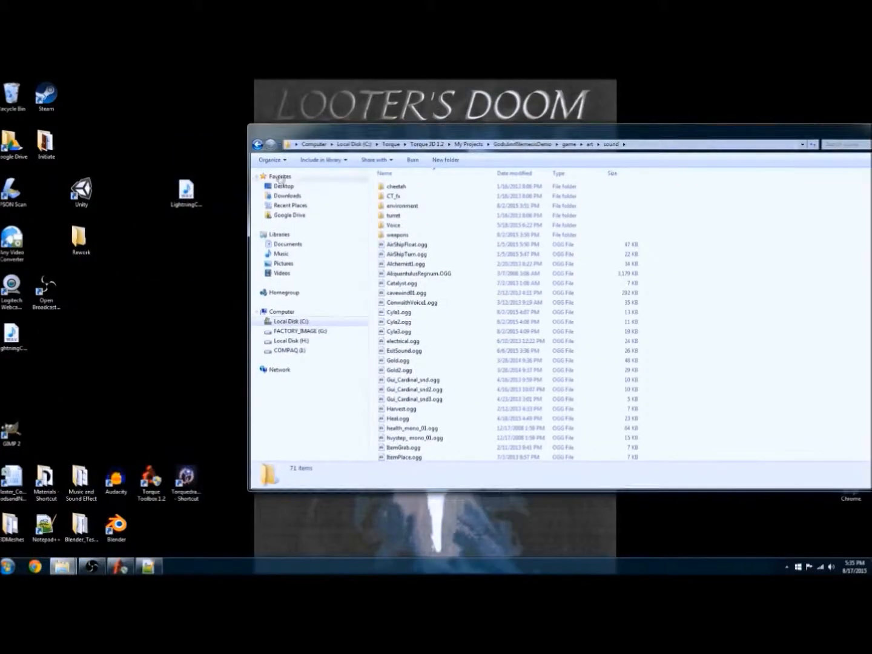
{"action": "left_click_drag", "start_coordinate": [198, 203], "coordinate": [716, 255]}
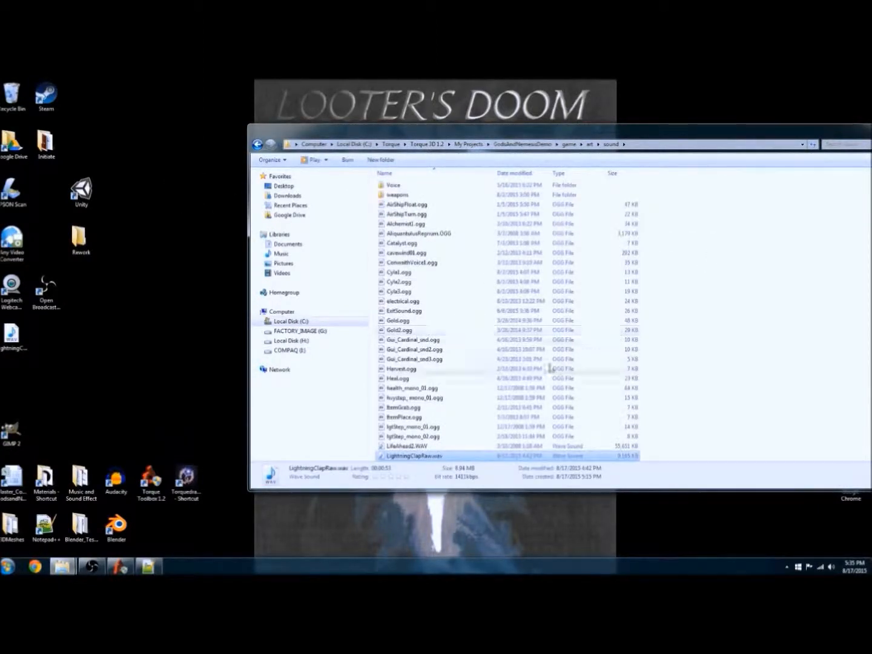
{"action": "right_click", "coordinate": [409, 456]}
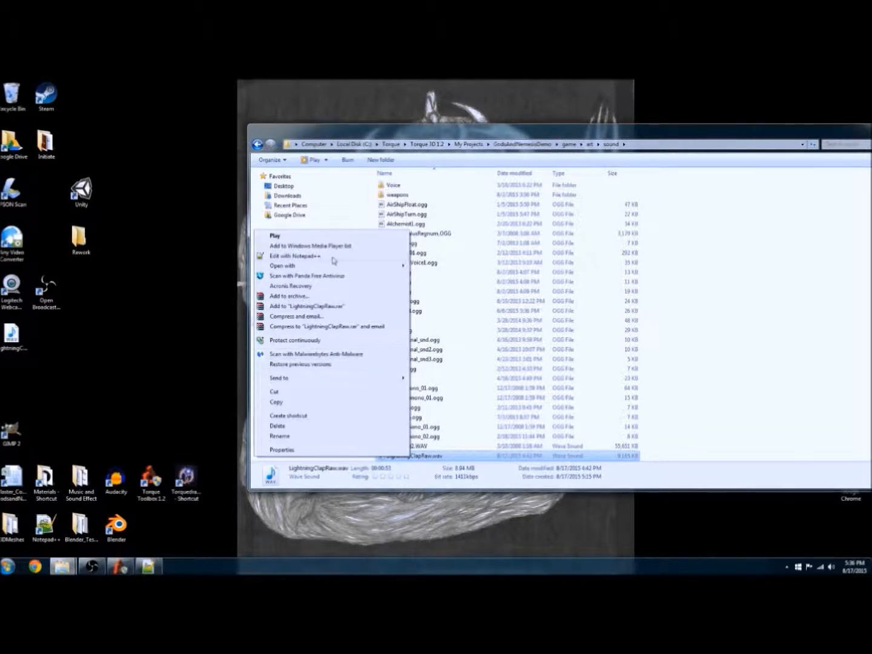
{"action": "mouse_move", "coordinate": [303, 267]}
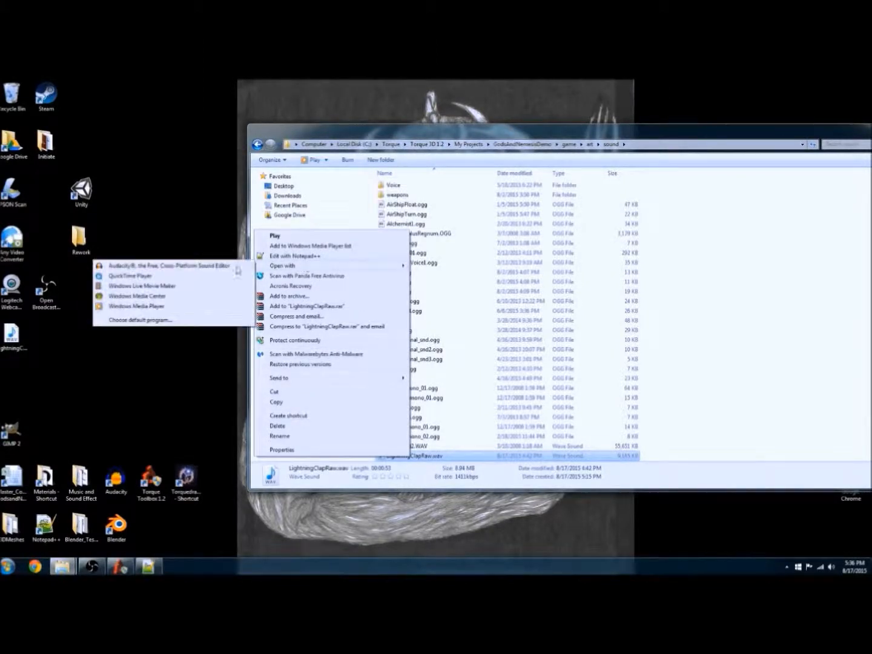
{"action": "left_click", "coordinate": [173, 267]}
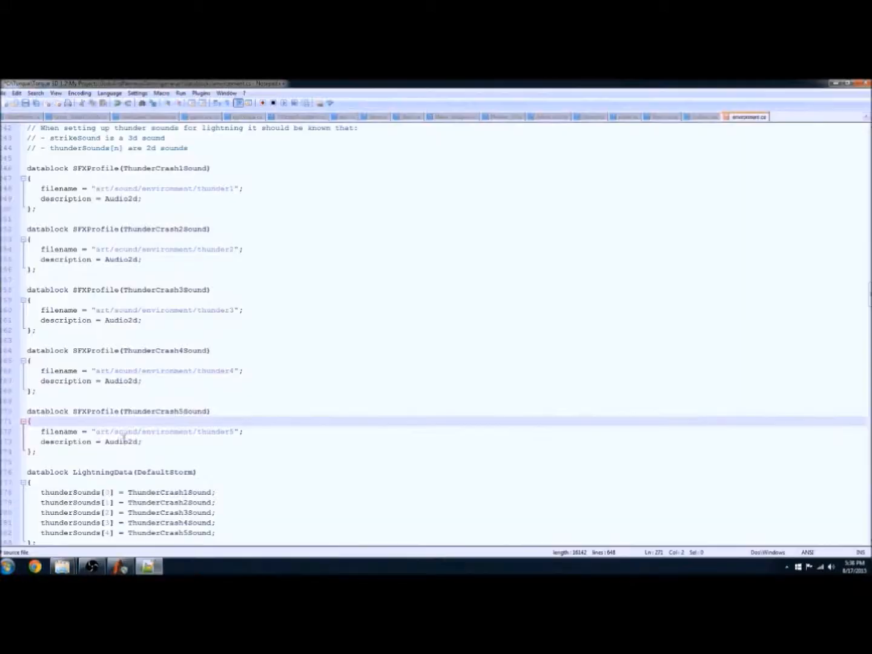
Step: Copy the whole InsideThunderCrash1Sound SFXProfile datablock in environment.cs
{"action": "scroll", "coordinate": [120, 418], "scroll_direction": "down", "scroll_amount": 5}
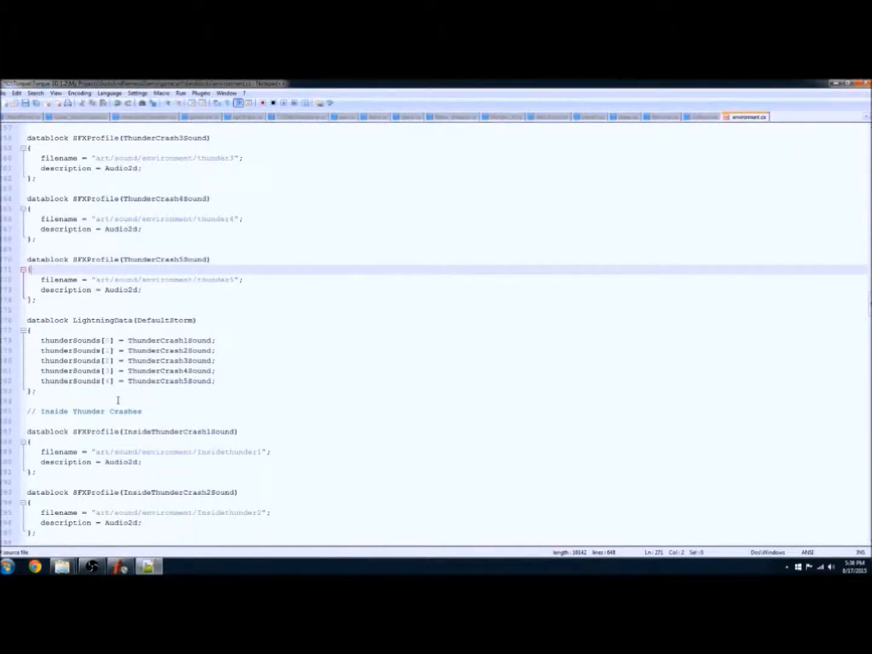
{"action": "scroll", "coordinate": [124, 366], "scroll_direction": "down", "scroll_amount": 9}
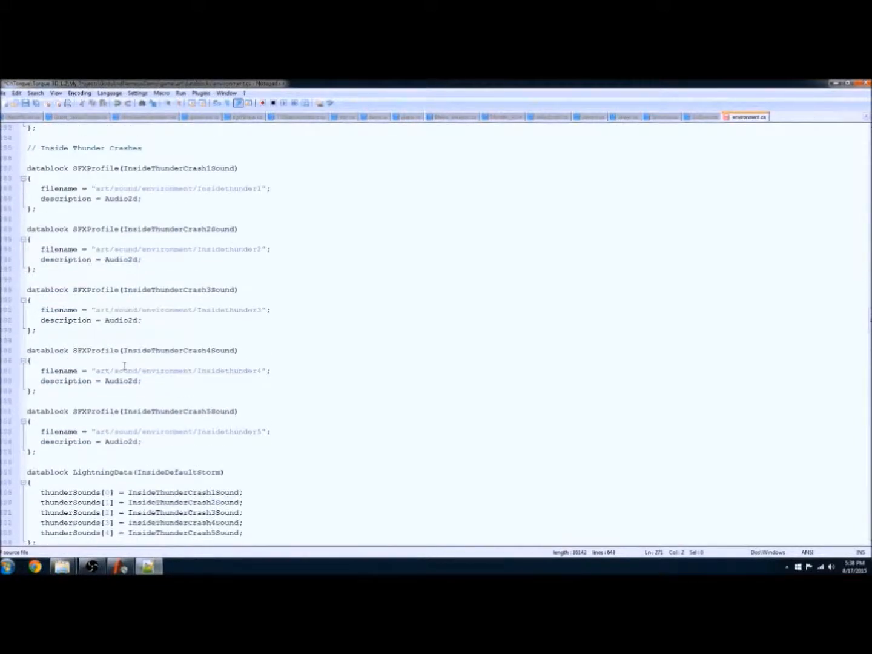
{"action": "scroll", "coordinate": [124, 357], "scroll_direction": "down", "scroll_amount": 12}
{"action": "scroll", "coordinate": [126, 355], "scroll_direction": "up", "scroll_amount": 8}
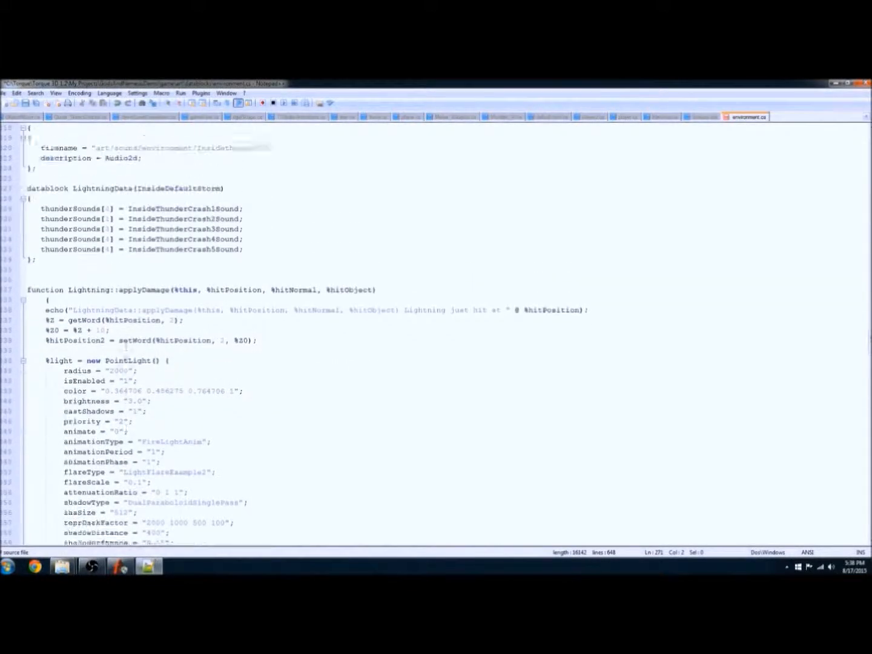
{"action": "scroll", "coordinate": [127, 354], "scroll_direction": "up", "scroll_amount": 8}
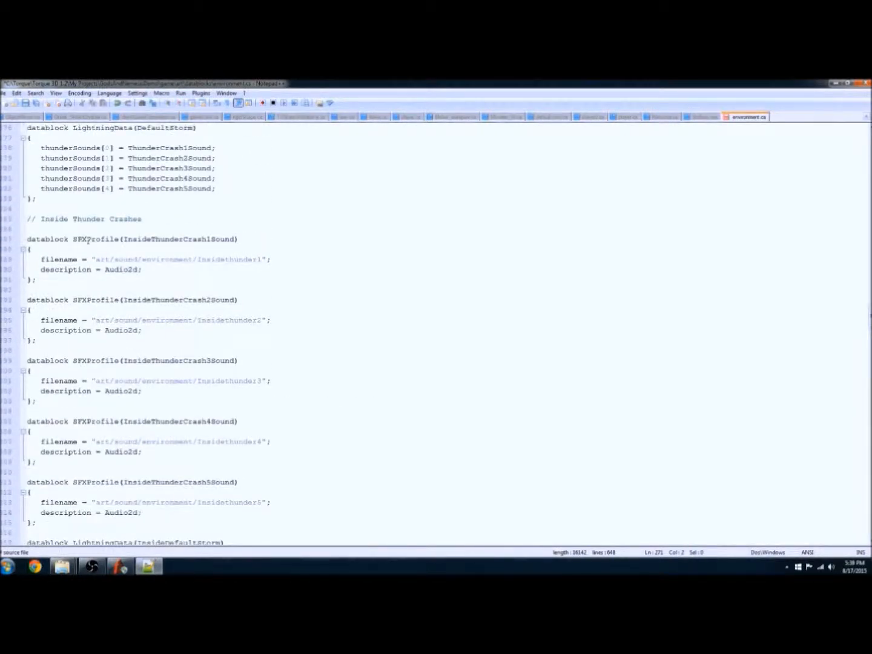
{"action": "left_click_drag", "start_coordinate": [27, 238], "coordinate": [61, 283]}
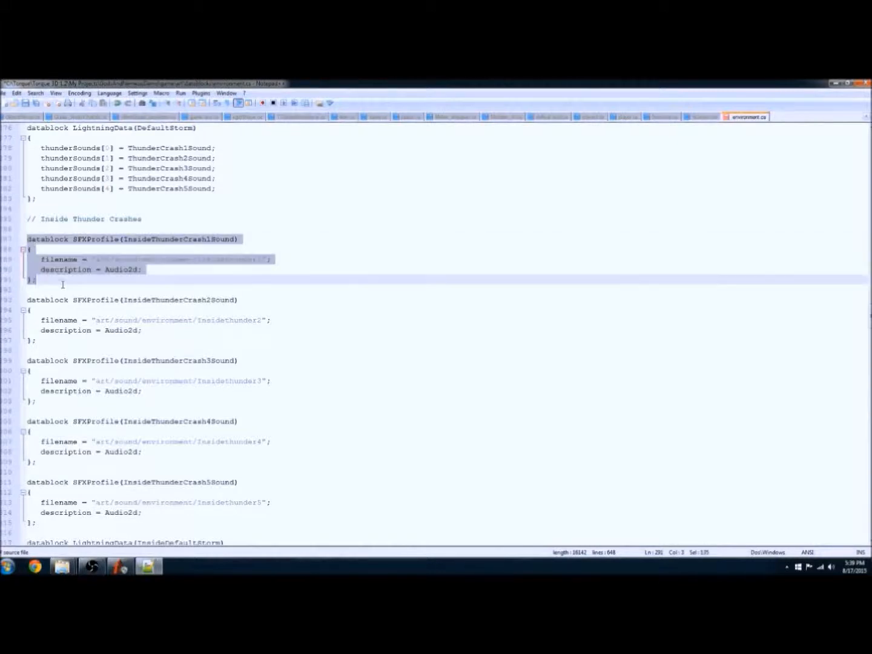
{"action": "right_click", "coordinate": [76, 278]}
{"action": "left_click", "coordinate": [97, 287]}
Step: Paste the copied SFXProfile datablock on new lines between the InsideThunderCrash5Sound and InsideDefaultStorm datablocks
{"action": "scroll", "coordinate": [94, 281], "scroll_direction": "down", "scroll_amount": 11}
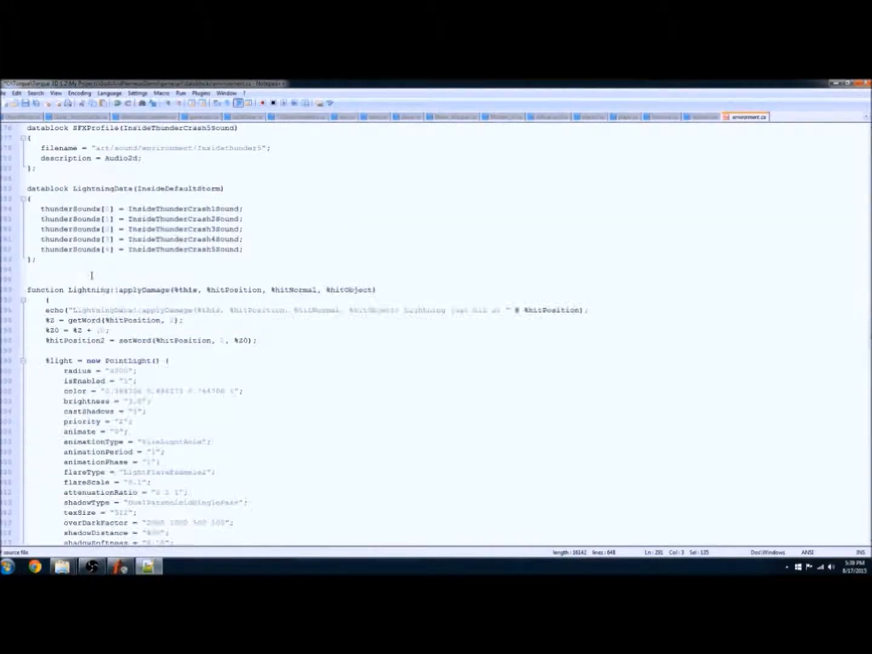
{"action": "scroll", "coordinate": [92, 274], "scroll_direction": "up", "scroll_amount": 4}
{"action": "scroll", "coordinate": [92, 274], "scroll_direction": "up", "scroll_amount": 4}
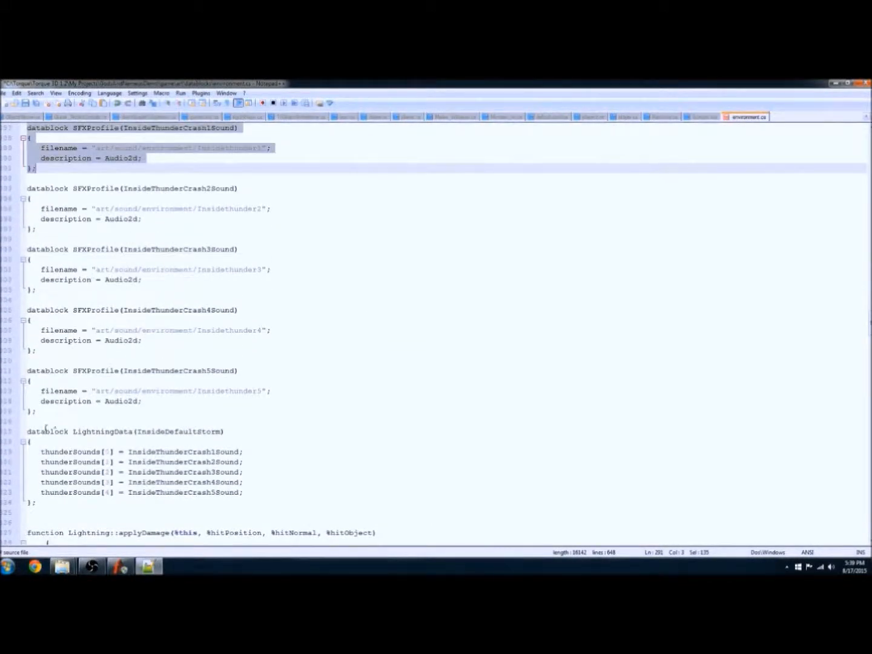
{"action": "left_click", "coordinate": [51, 417]}
{"action": "key", "text": "Return"}
{"action": "key", "text": "Return"}
{"action": "key", "text": "Return"}
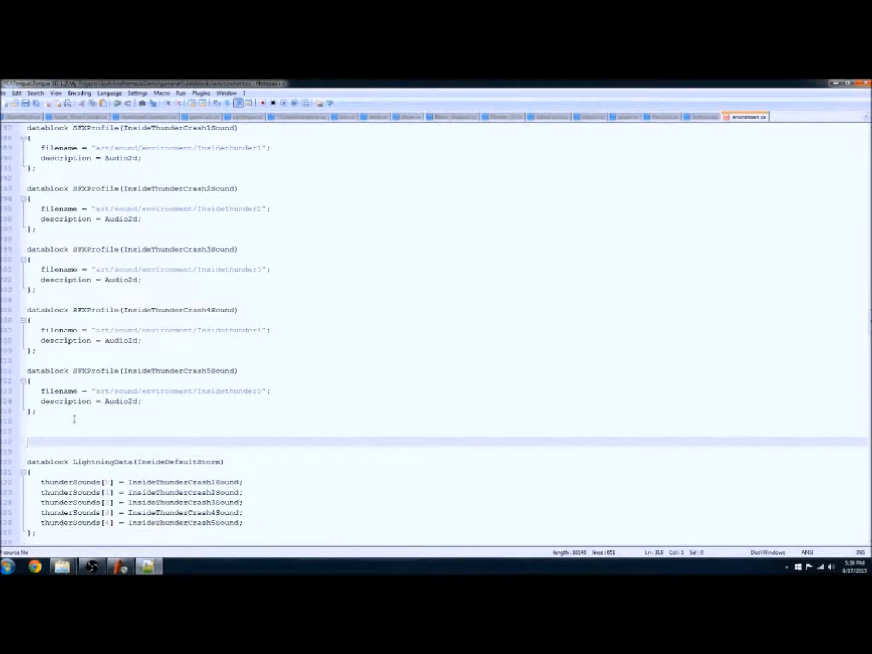
{"action": "key", "text": "ctrl+v"}
Step: Rename the pasted SFXProfile datablock to LightningClapSound
{"action": "left_click_drag", "start_coordinate": [124, 442], "coordinate": [213, 440]}
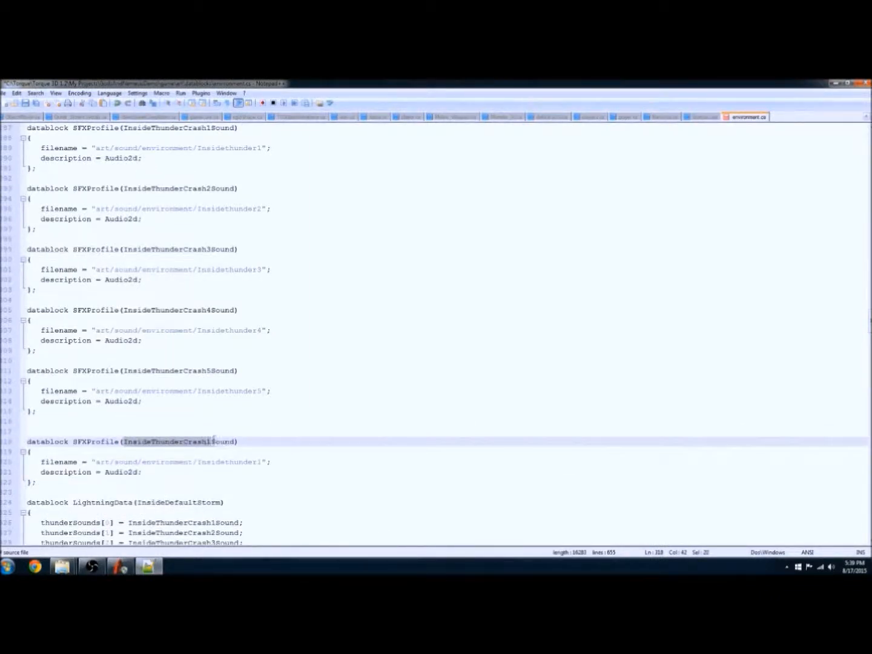
{"action": "type", "text": "Thun"}
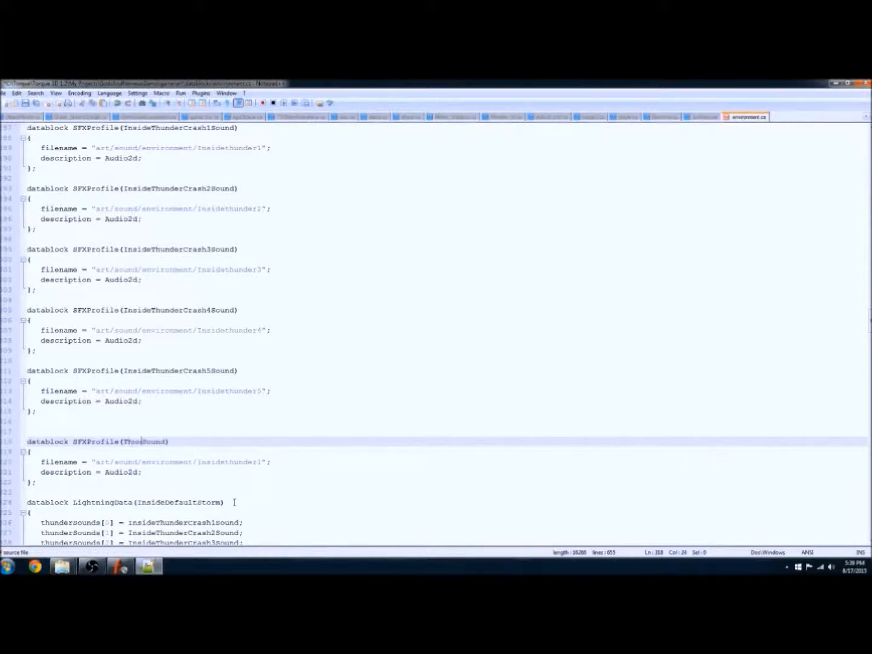
{"action": "key", "text": "BackSpace"}
{"action": "key", "text": "BackSpace"}
{"action": "key", "text": "BackSpace"}
{"action": "key", "text": "BackSpace"}
{"action": "type", "text": "LightningC"}
{"action": "key", "text": "BackSpace"}
{"action": "type", "text": "p"}
{"action": "key", "text": "Down"}
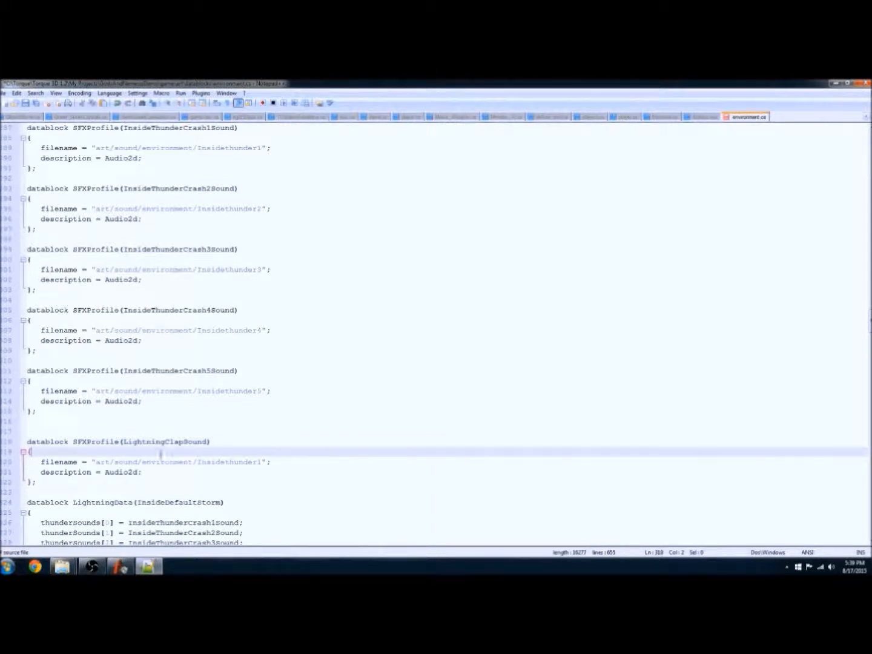
Step: Set the LightningClapSound datablock's filename to "art/sound/LightningClap"
{"action": "left_click", "coordinate": [139, 461]}
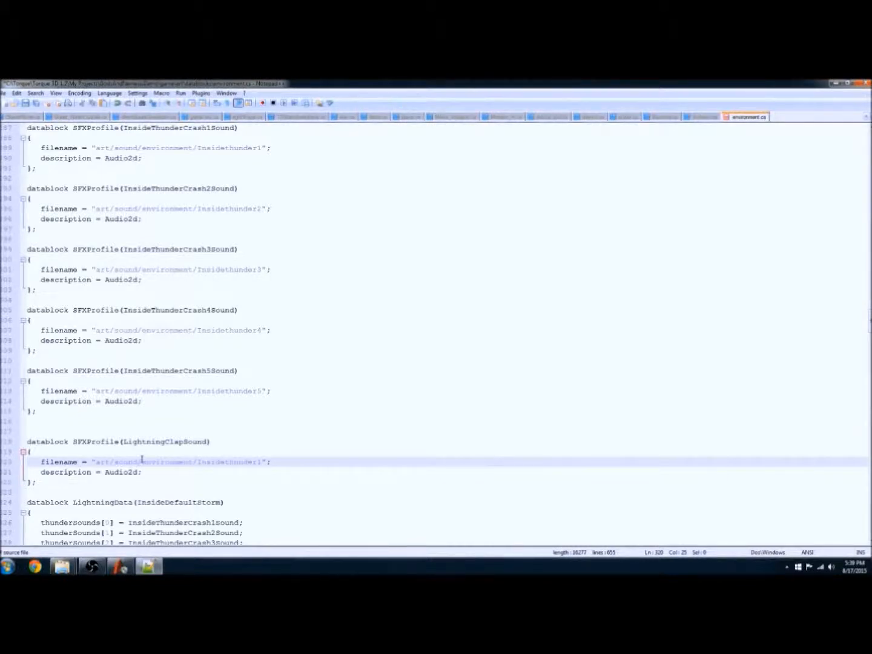
{"action": "key", "text": "Delete"}
{"action": "key", "text": "Delete"}
{"action": "key", "text": "Delete"}
{"action": "key", "text": "Delete"}
{"action": "key", "text": "Delete"}
{"action": "key", "text": "Delete"}
{"action": "key", "text": "Delete"}
{"action": "key", "text": "Delete"}
{"action": "type", "text": "ghtn"}
{"action": "type", "text": "ingClap.ogg"}
Step: Examine the Lightning::applyDamage function from its declaration down to the commented SFXPlayOnce call and the delete schedules
{"action": "scroll", "coordinate": [131, 440], "scroll_direction": "down", "scroll_amount": 6}
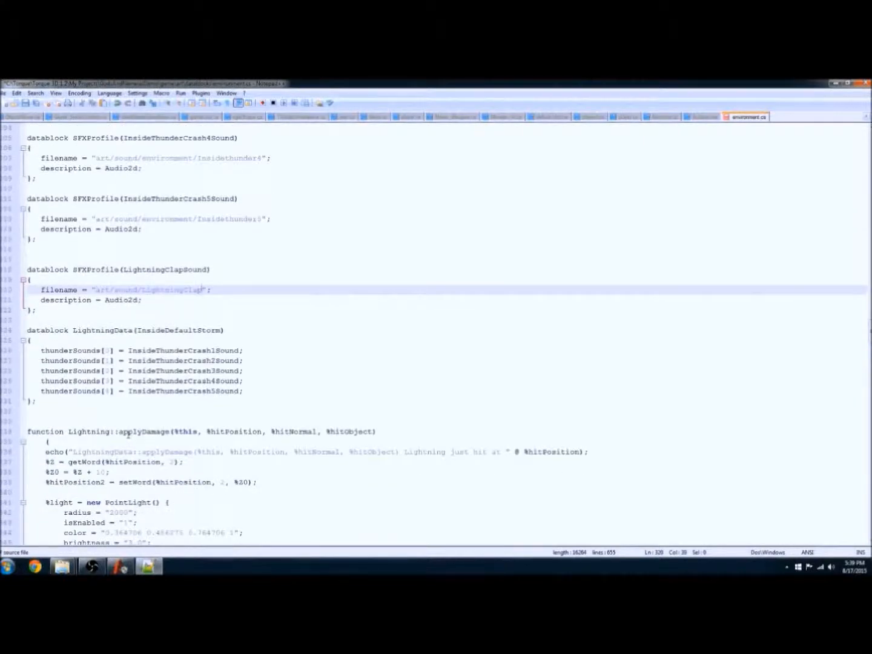
{"action": "scroll", "coordinate": [129, 435], "scroll_direction": "down", "scroll_amount": 14}
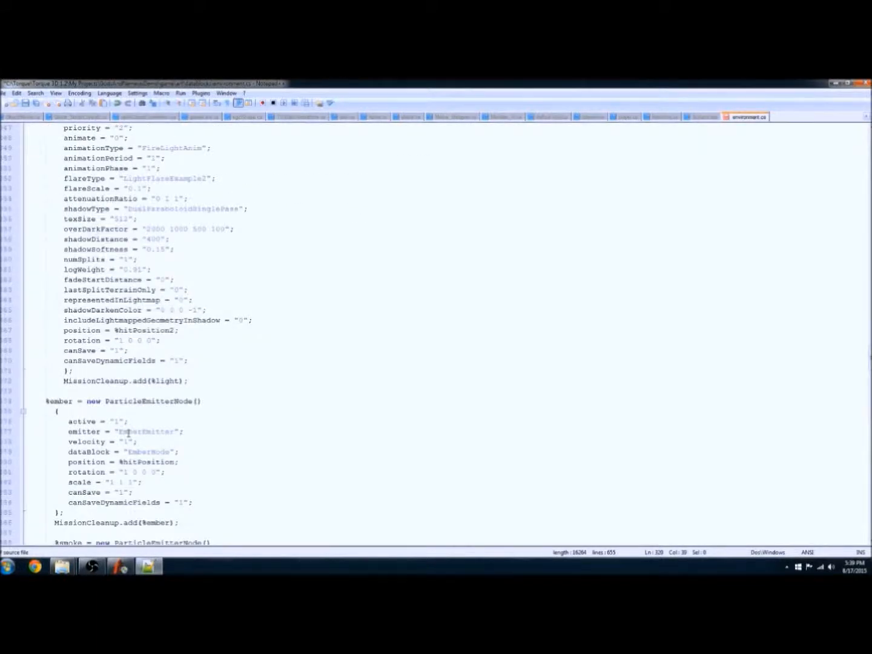
{"action": "scroll", "coordinate": [128, 434], "scroll_direction": "down", "scroll_amount": 6}
{"action": "scroll", "coordinate": [128, 434], "scroll_direction": "down", "scroll_amount": 4}
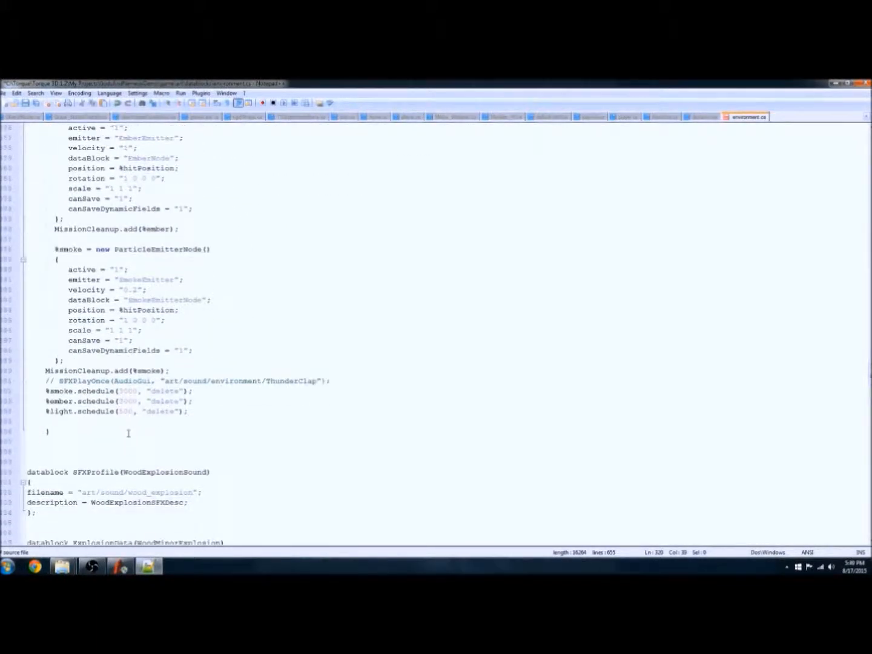
{"action": "scroll", "coordinate": [130, 437], "scroll_direction": "up", "scroll_amount": 20}
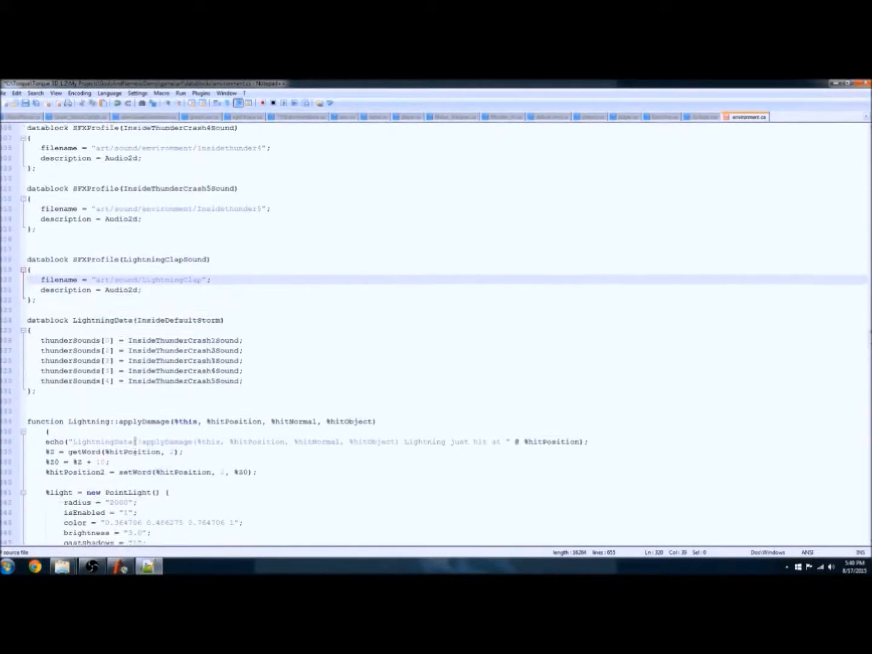
{"action": "scroll", "coordinate": [134, 441], "scroll_direction": "down", "scroll_amount": 16}
{"action": "scroll", "coordinate": [155, 363], "scroll_direction": "up", "scroll_amount": 13}
{"action": "scroll", "coordinate": [154, 363], "scroll_direction": "up", "scroll_amount": 1}
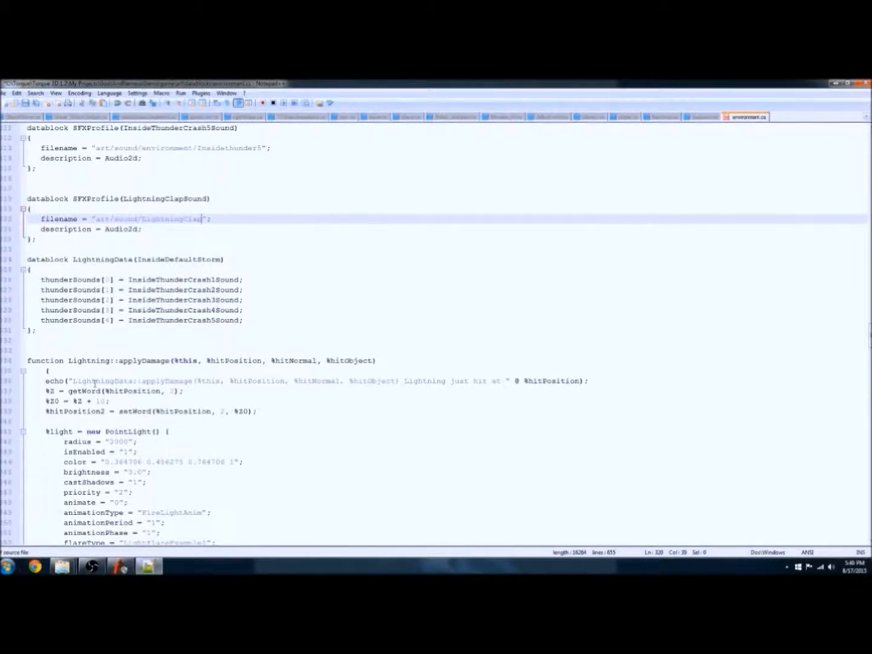
{"action": "scroll", "coordinate": [95, 383], "scroll_direction": "down", "scroll_amount": 11}
{"action": "scroll", "coordinate": [96, 384], "scroll_direction": "down", "scroll_amount": 7}
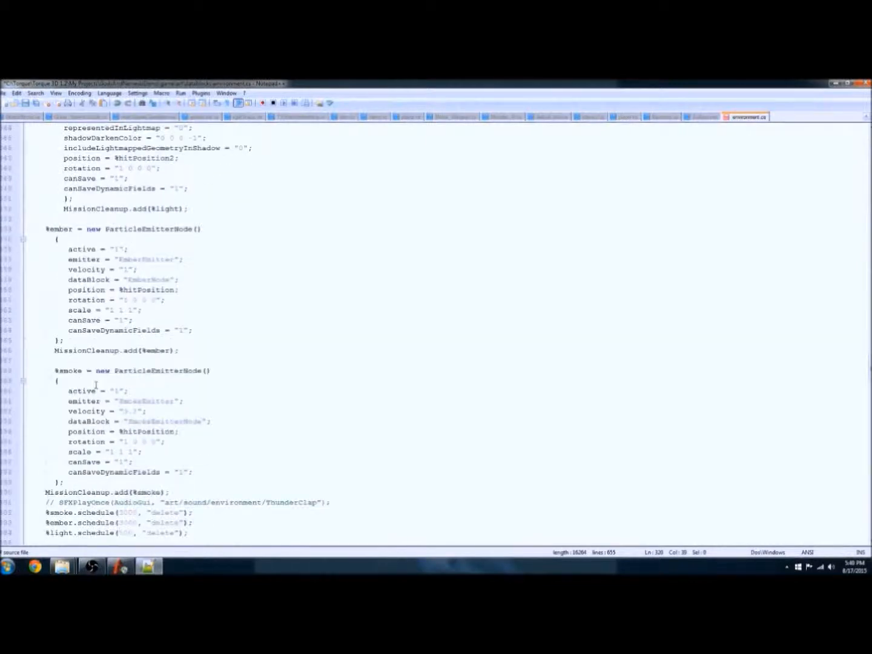
{"action": "scroll", "coordinate": [95, 383], "scroll_direction": "up", "scroll_amount": 20}
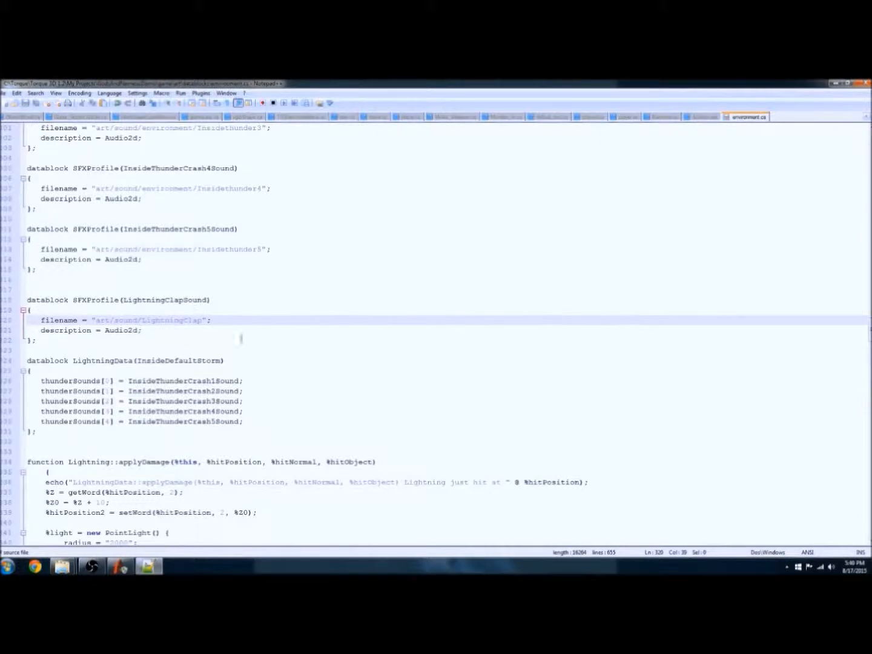
Step: Examine the Lightning::applyDamage declaration, including its %this, %hitPosition, %hitNormal and %hitObject parameters
{"action": "scroll", "coordinate": [155, 366], "scroll_direction": "down", "scroll_amount": 4}
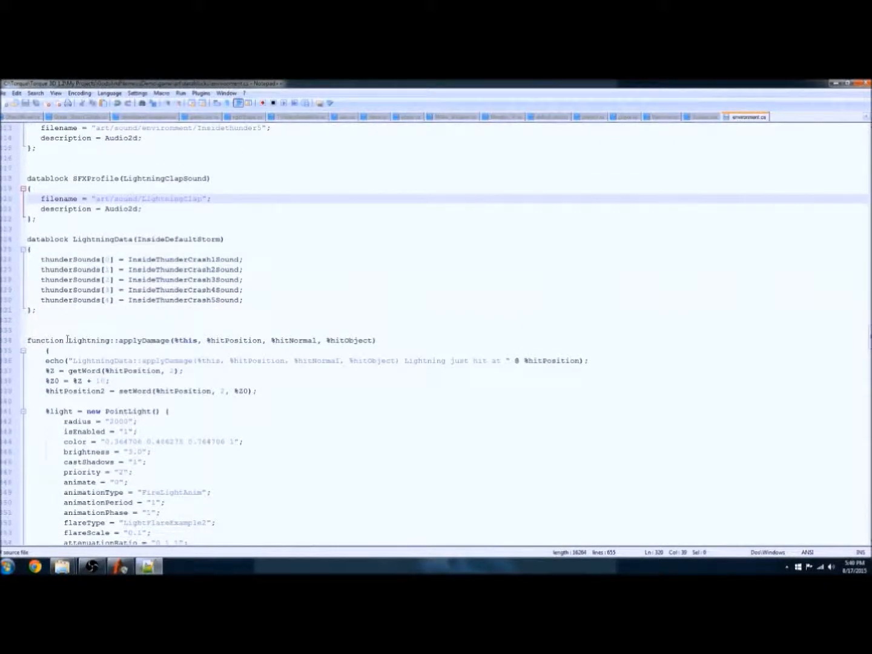
{"action": "left_click_drag", "start_coordinate": [68, 341], "coordinate": [377, 341]}
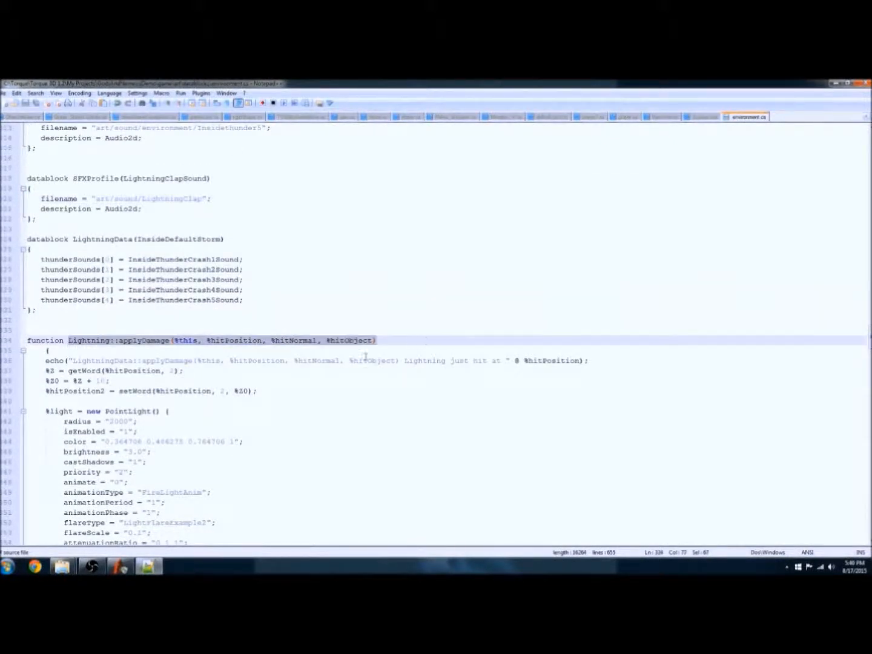
{"action": "double_click", "coordinate": [68, 341]}
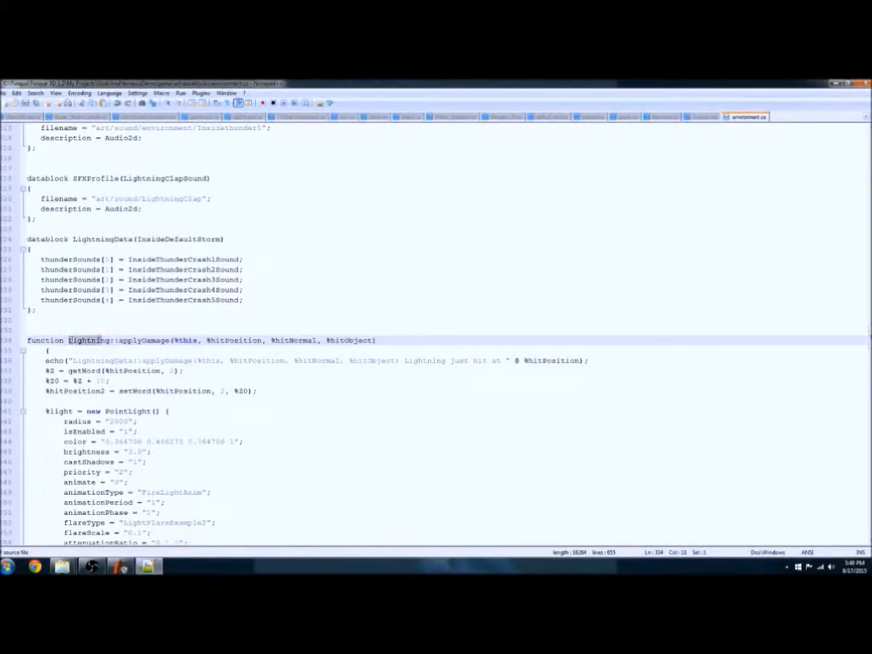
{"action": "left_click", "coordinate": [120, 341]}
{"action": "double_click", "coordinate": [121, 340]}
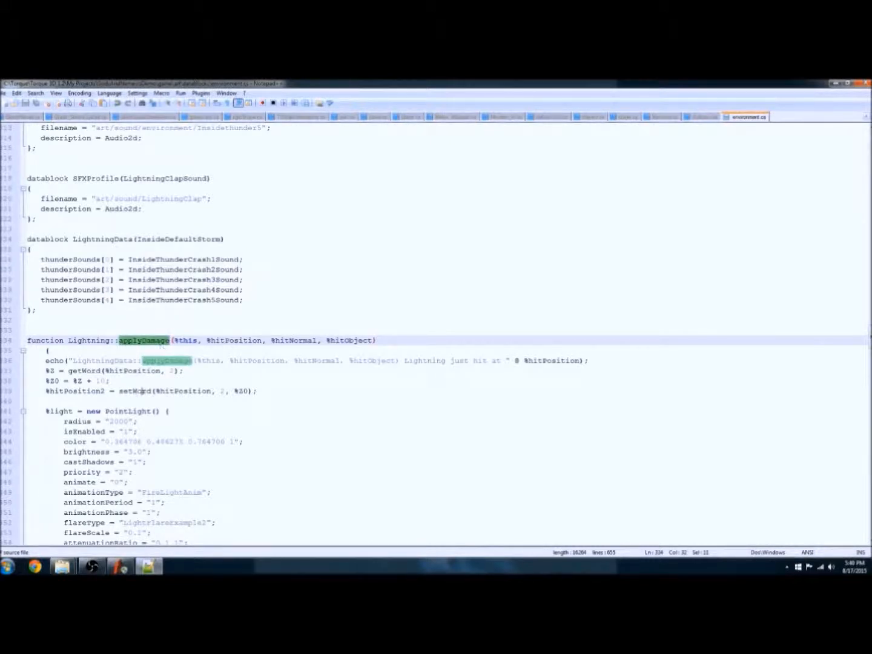
{"action": "left_click_drag", "start_coordinate": [175, 341], "coordinate": [198, 341]}
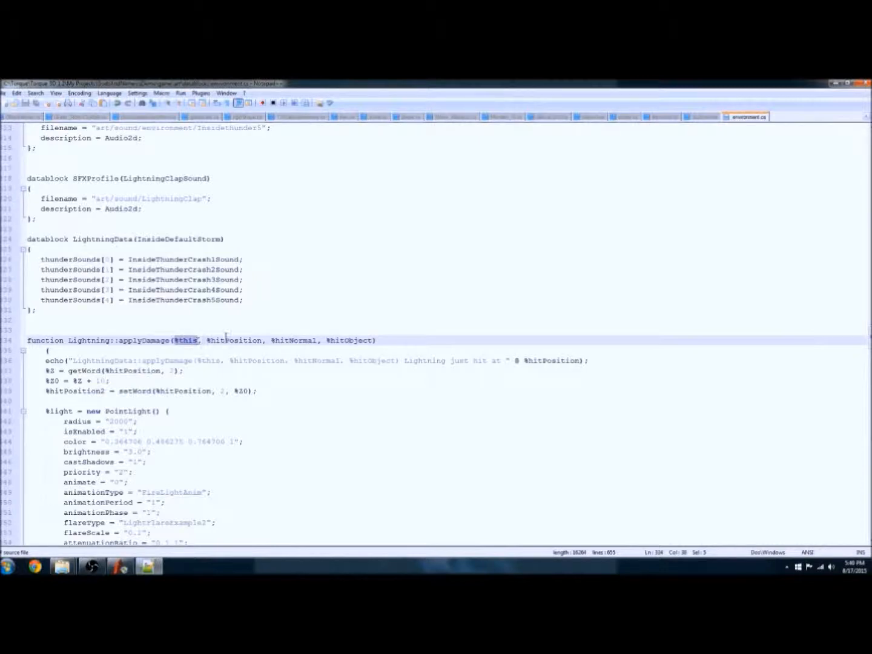
{"action": "left_click_drag", "start_coordinate": [207, 341], "coordinate": [314, 341]}
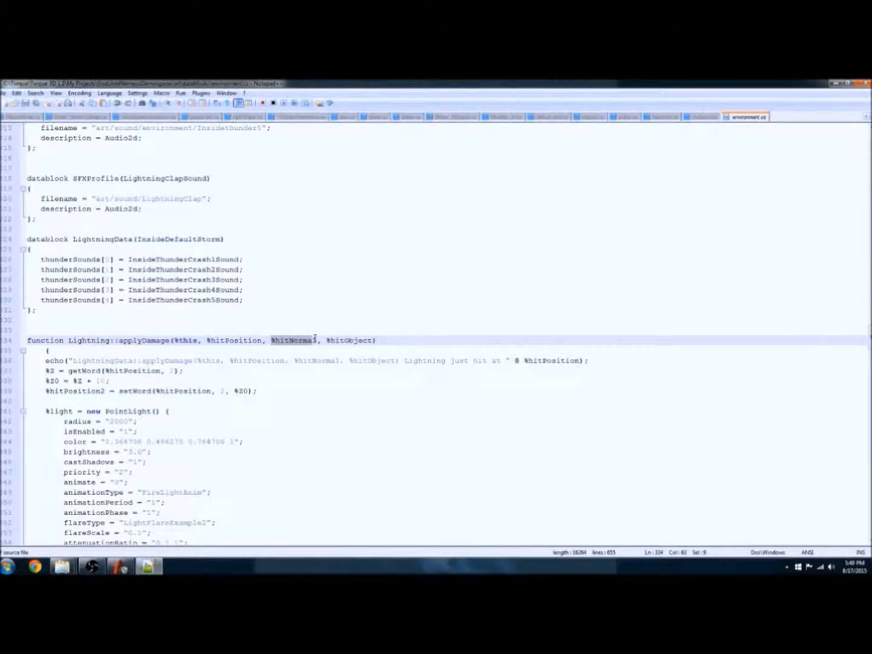
{"action": "left_click_drag", "start_coordinate": [327, 341], "coordinate": [373, 342]}
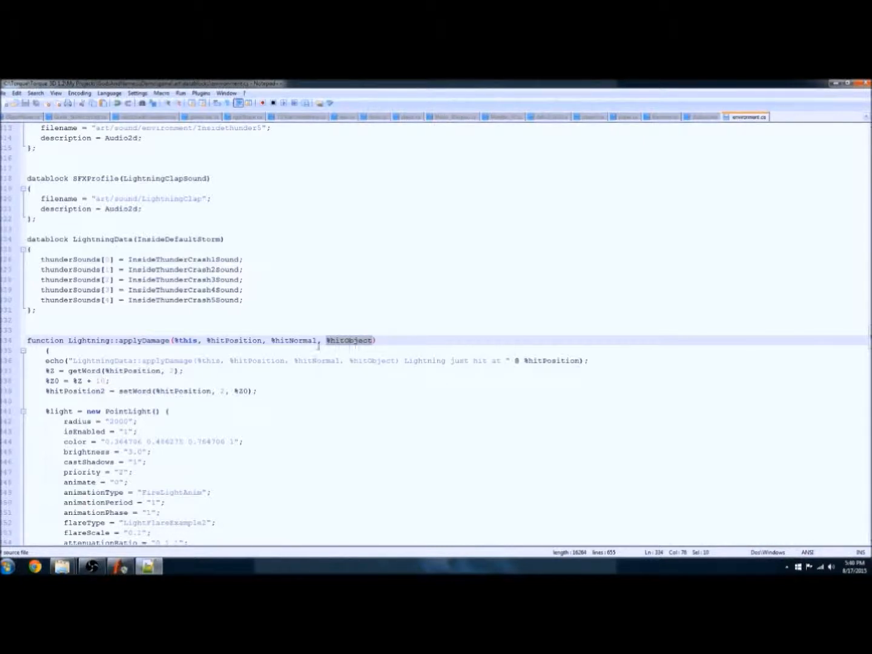
Step: Insert blank lines after the %light.schedule call at the end of Lightning::applyDamage and add an empty if() statement there
{"action": "scroll", "coordinate": [155, 336], "scroll_direction": "down", "scroll_amount": 7}
{"action": "scroll", "coordinate": [115, 309], "scroll_direction": "up", "scroll_amount": 6}
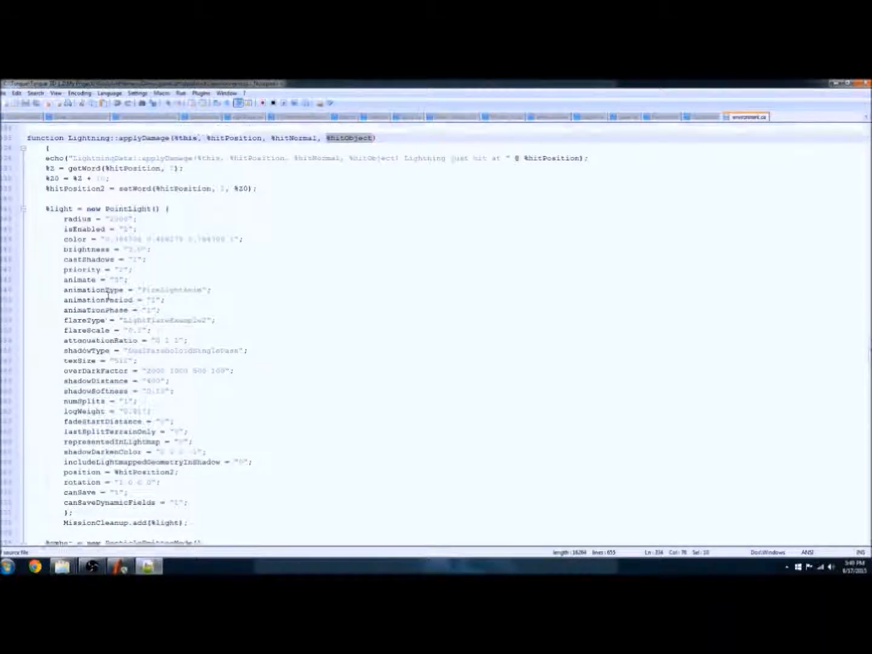
{"action": "scroll", "coordinate": [118, 310], "scroll_direction": "down", "scroll_amount": 20}
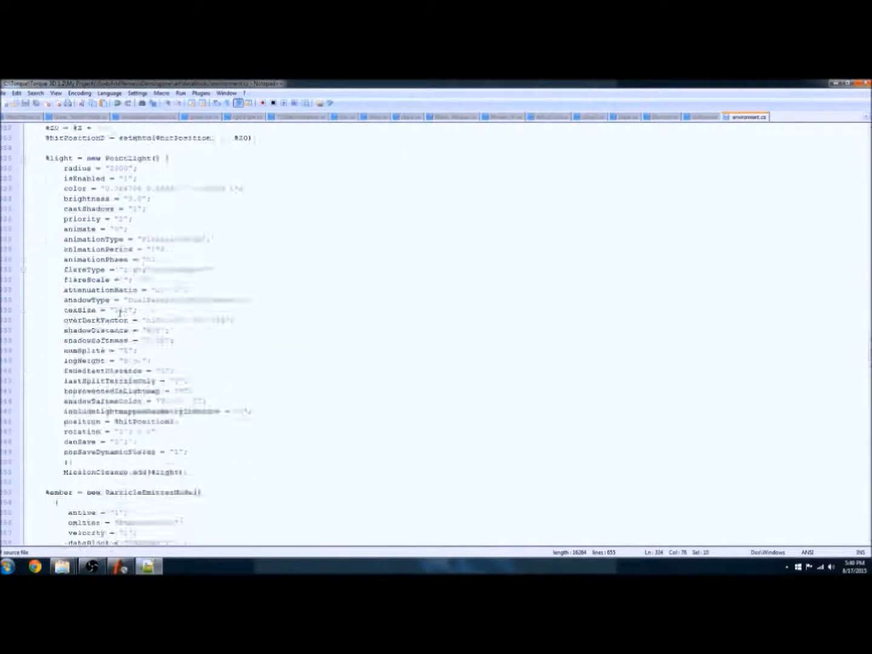
{"action": "scroll", "coordinate": [118, 313], "scroll_direction": "up", "scroll_amount": 20}
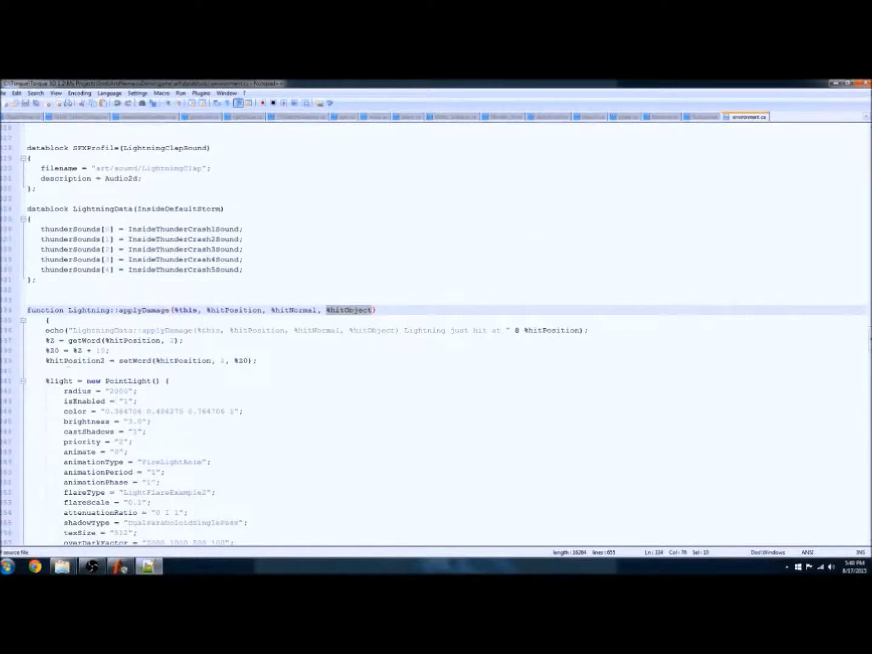
{"action": "scroll", "coordinate": [118, 394], "scroll_direction": "down", "scroll_amount": 11}
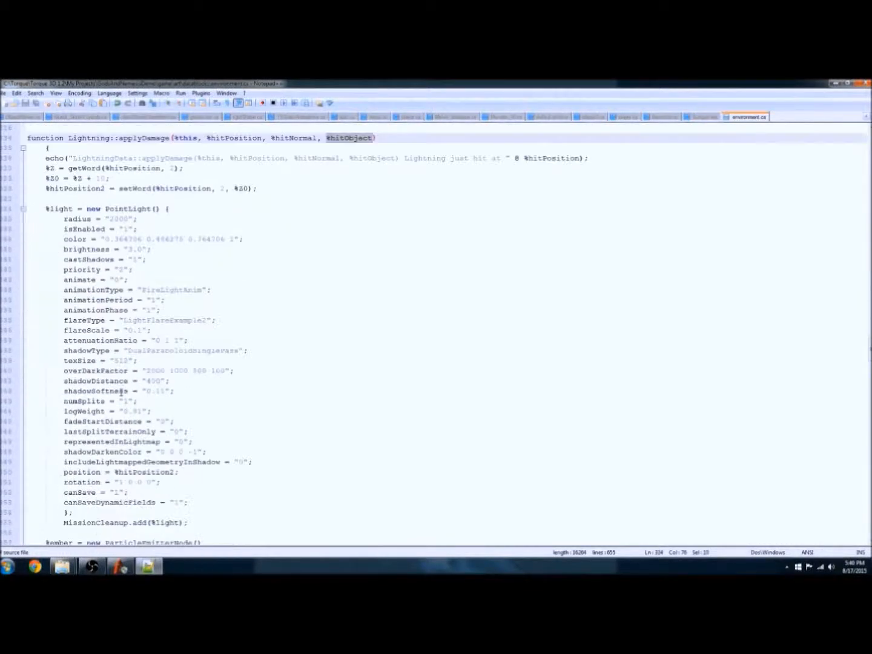
{"action": "scroll", "coordinate": [121, 392], "scroll_direction": "down", "scroll_amount": 7}
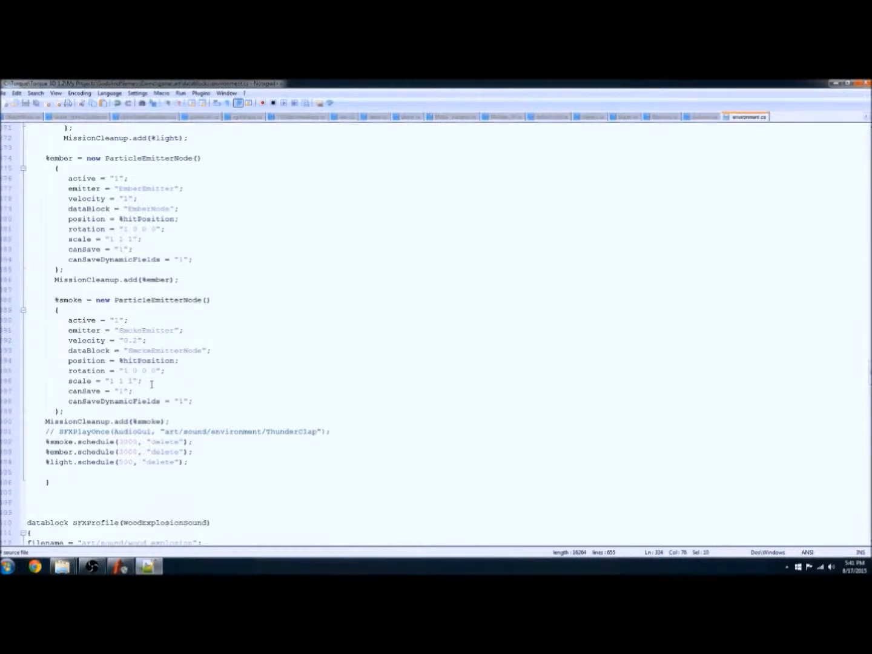
{"action": "scroll", "coordinate": [150, 384], "scroll_direction": "down", "scroll_amount": 3}
{"action": "left_click", "coordinate": [161, 382]}
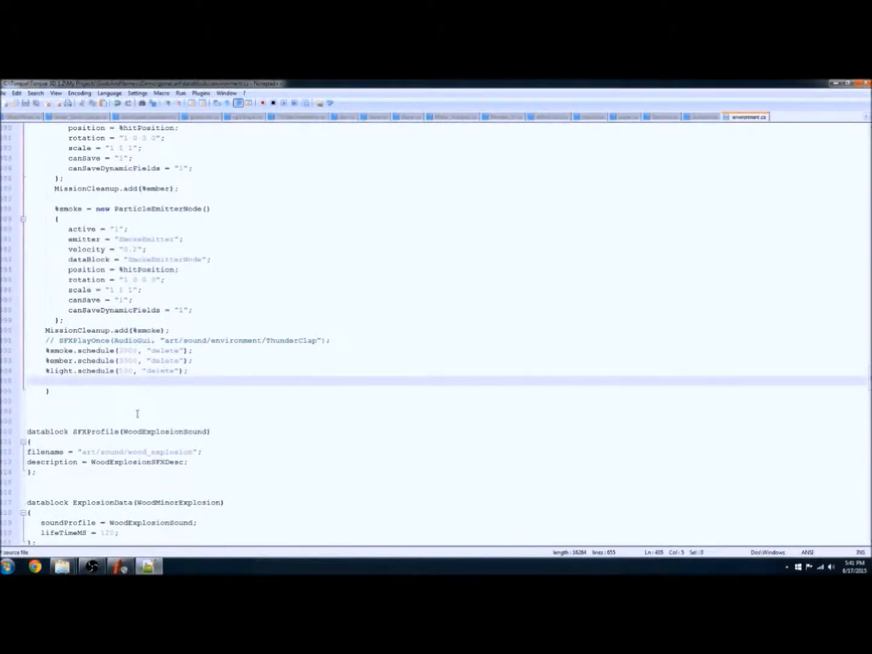
{"action": "key", "text": "Return"}
{"action": "key", "text": "Return"}
{"action": "key", "text": "Up"}
{"action": "key", "text": "Up"}
{"action": "key", "text": "Down"}
{"action": "type", "text": "if()"}
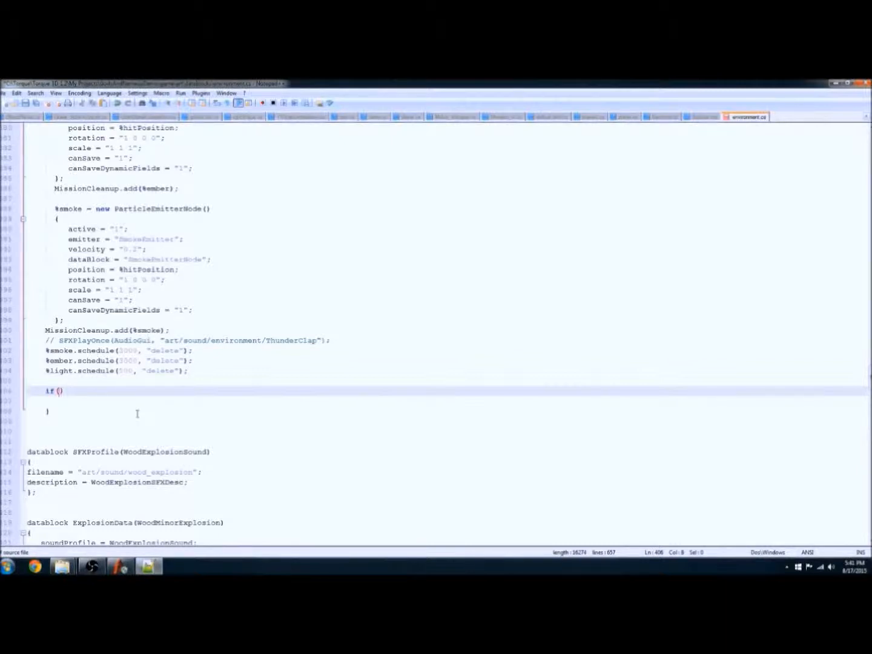
Step: Copy the commented-out SFXPlayOnce call without its comment slashes and paste it on the line below if()
{"action": "left_click_drag", "start_coordinate": [59, 341], "coordinate": [332, 341]}
{"action": "key", "text": "ctrl+c"}
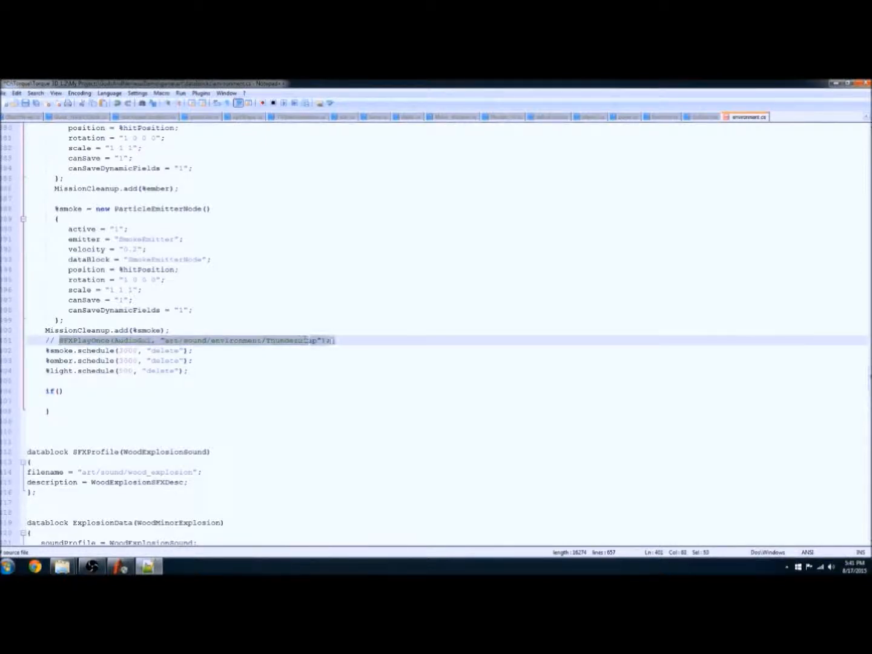
{"action": "right_click", "coordinate": [281, 340]}
{"action": "left_click", "coordinate": [299, 357]}
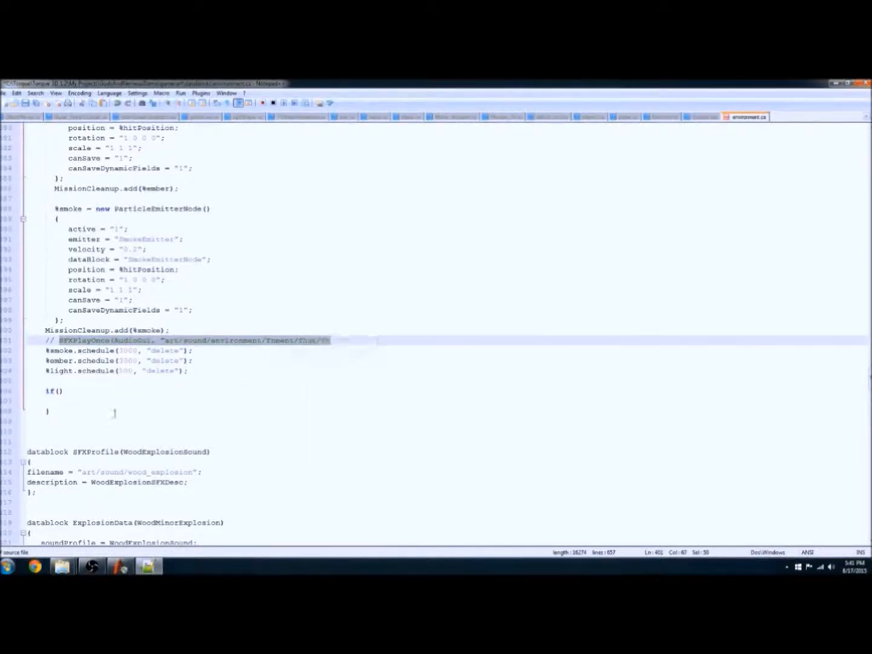
{"action": "left_click", "coordinate": [66, 402]}
{"action": "key", "text": "ctrl+v"}
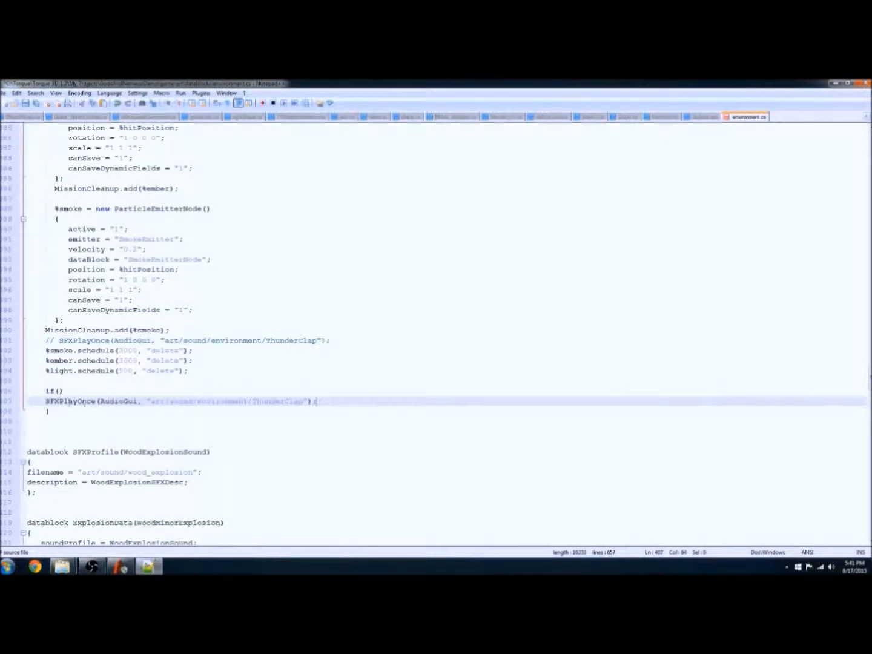
Step: Change the sound path in the pasted SFXPlayOnce call to "art/sound/LightningClap"
{"action": "left_click", "coordinate": [196, 401]}
{"action": "key", "text": "Left"}
{"action": "key", "text": "Left"}
{"action": "key", "text": "Right"}
{"action": "key", "text": "Right"}
{"action": "key", "text": "Delete"}
{"action": "key", "text": "Delete"}
{"action": "key", "text": "Delete"}
{"action": "key", "text": "Delete"}
{"action": "key", "text": "Delete"}
{"action": "key", "text": "Delete"}
{"action": "key", "text": "Delete"}
{"action": "key", "text": "Delete"}
{"action": "key", "text": "Delete"}
{"action": "key", "text": "Delete"}
{"action": "key", "text": "Delete"}
{"action": "type", "text": "fx"}
{"action": "key", "text": "BackSpace"}
{"action": "key", "text": "BackSpace"}
{"action": "key", "text": "BackSpace"}
{"action": "key", "text": "Delete"}
{"action": "key", "text": "Delete"}
{"action": "key", "text": "Delete"}
{"action": "key", "text": "Delete"}
{"action": "key", "text": "Delete"}
{"action": "key", "text": "Delete"}
{"action": "key", "text": "Delete"}
{"action": "type", "text": "Lightning"}
Step: Remove the empty if() statement and add a blank line below the new SFXPlayOnce call
{"action": "left_click", "coordinate": [220, 410]}
{"action": "key", "text": "Up"}
{"action": "key", "text": "Up"}
{"action": "key", "text": "Up"}
{"action": "key", "text": "Down"}
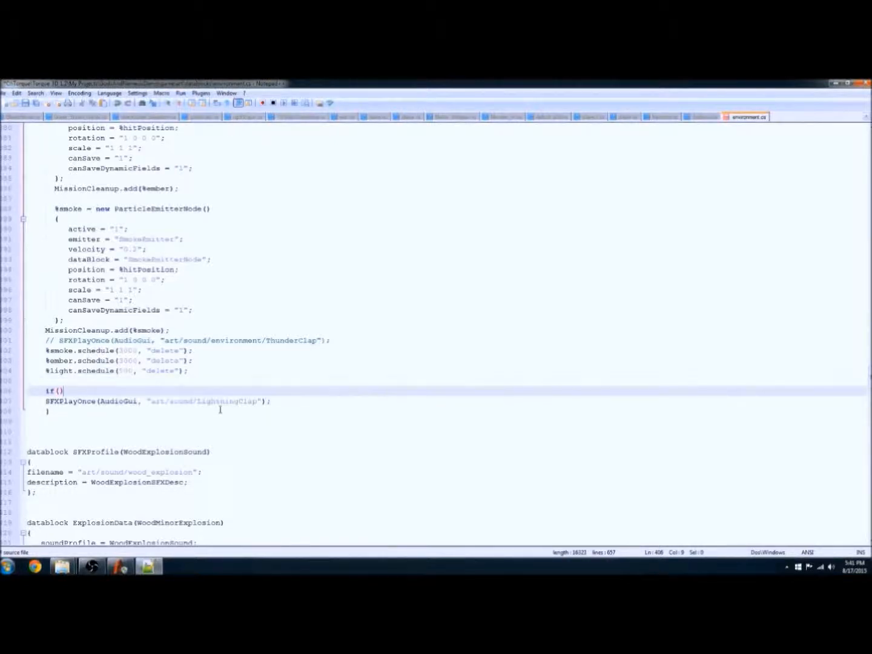
{"action": "key", "text": "Delete"}
{"action": "key", "text": "Delete"}
{"action": "key", "text": "Delete"}
{"action": "key", "text": "Delete"}
{"action": "key", "text": "Down"}
{"action": "key", "text": "Down"}
{"action": "key", "text": "Return"}
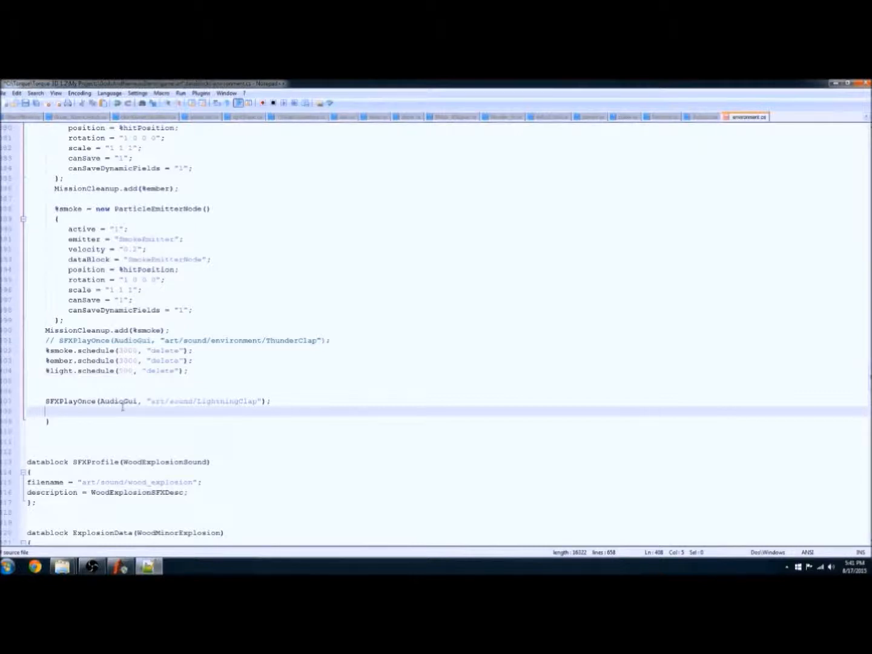
Step: Review the AudioGui and LightningClap arguments of the new SFXPlayOnce call
{"action": "scroll", "coordinate": [150, 404], "scroll_direction": "up", "scroll_amount": 10}
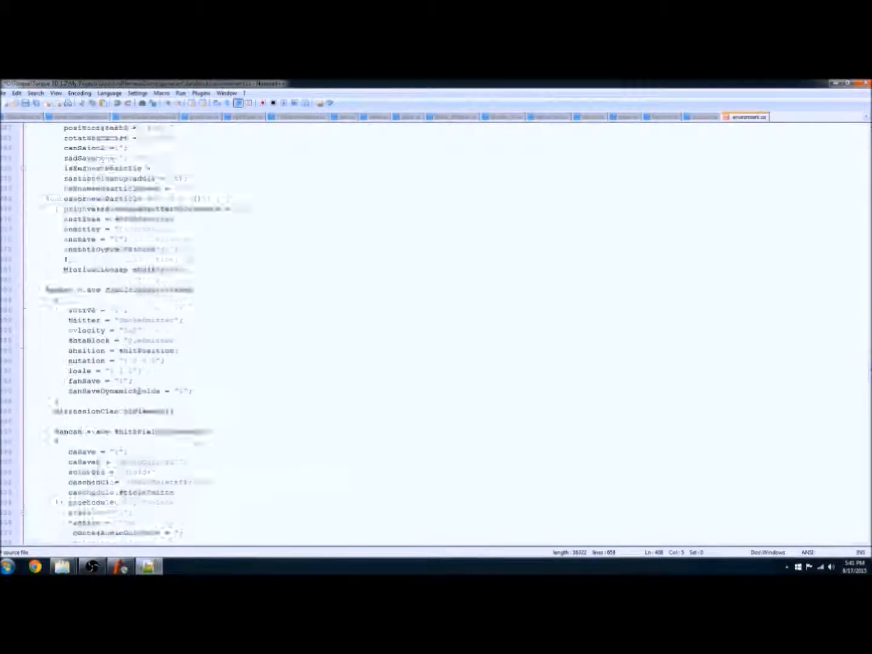
{"action": "scroll", "coordinate": [137, 390], "scroll_direction": "down", "scroll_amount": 6}
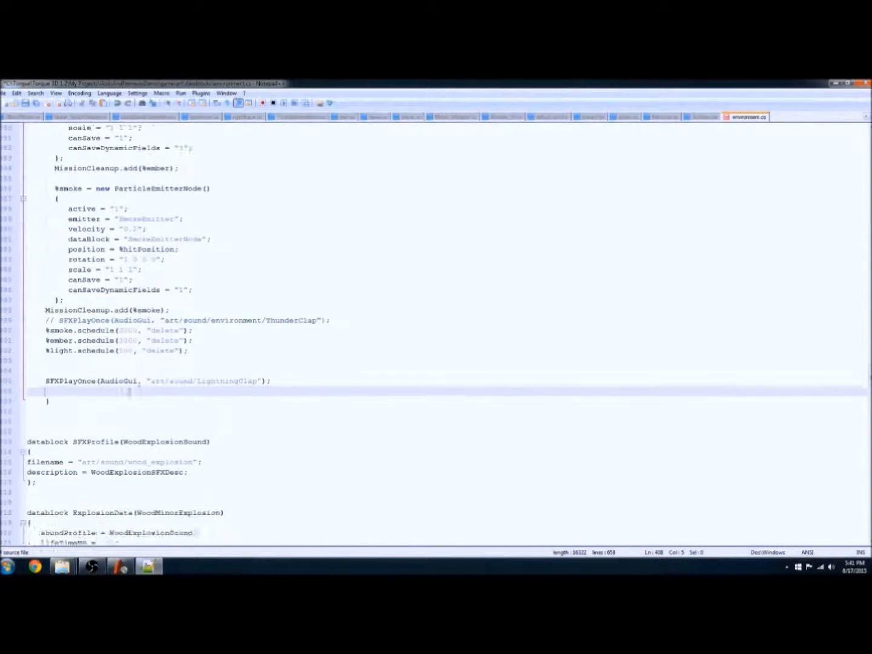
{"action": "left_click", "coordinate": [110, 382]}
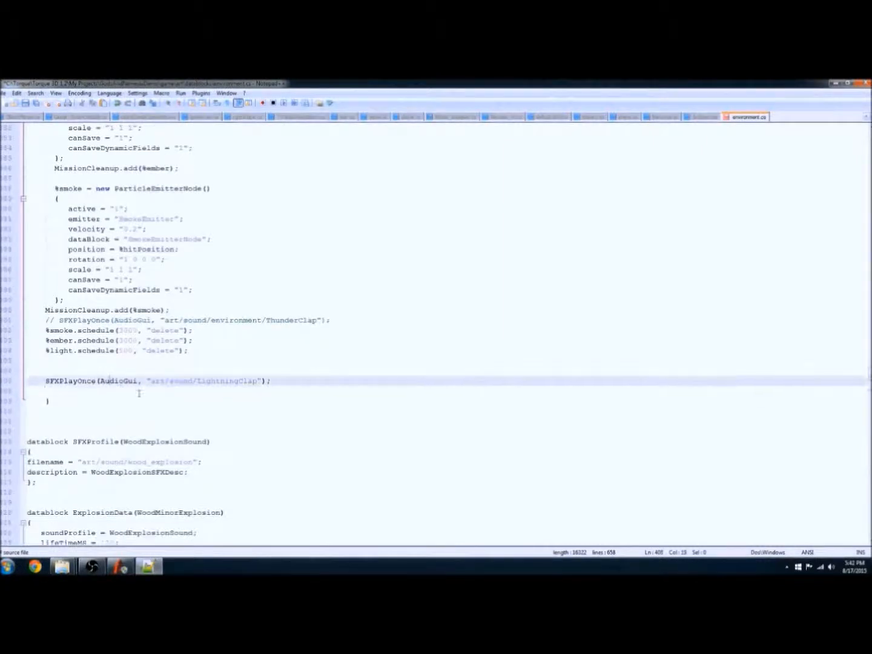
{"action": "double_click", "coordinate": [200, 382]}
{"action": "left_click_drag", "start_coordinate": [255, 381], "coordinate": [253, 383]}
{"action": "left_click", "coordinate": [161, 393]}
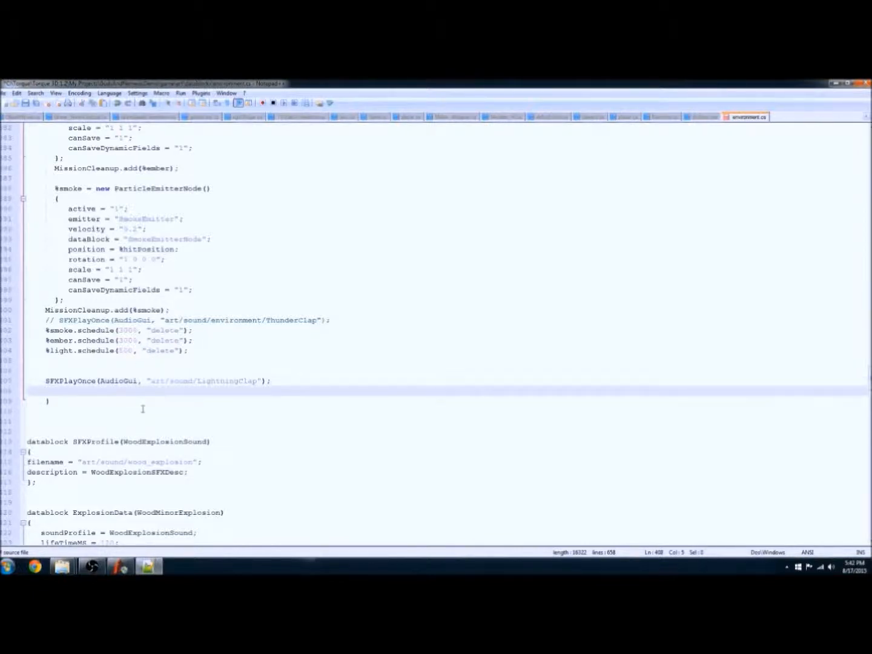
Step: Switch to the project's sound folder in Windows Explorer and copy the name of the LightningClap.ogg file without its extension
{"action": "mouse_move", "coordinate": [63, 566]}
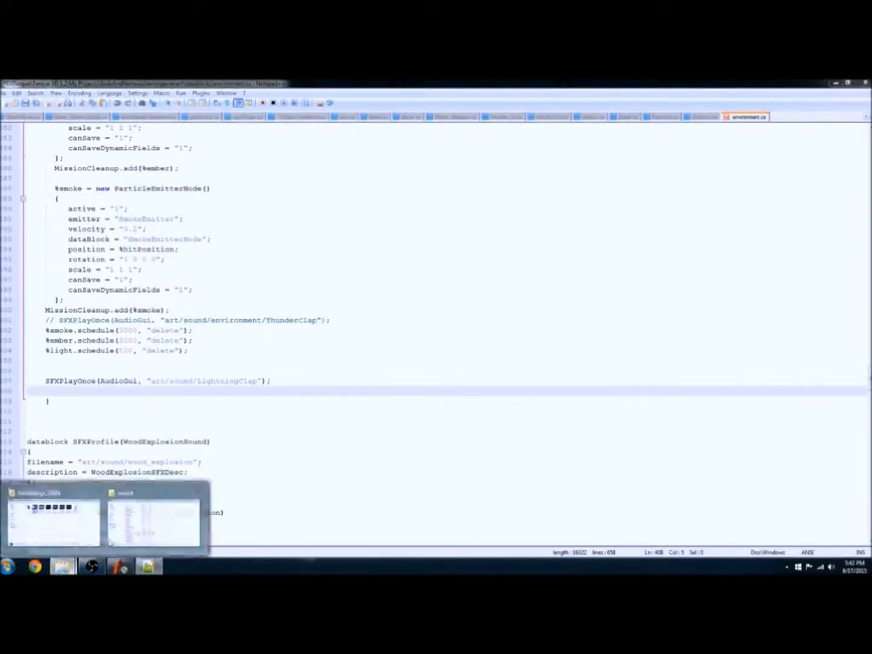
{"action": "left_click", "coordinate": [121, 538]}
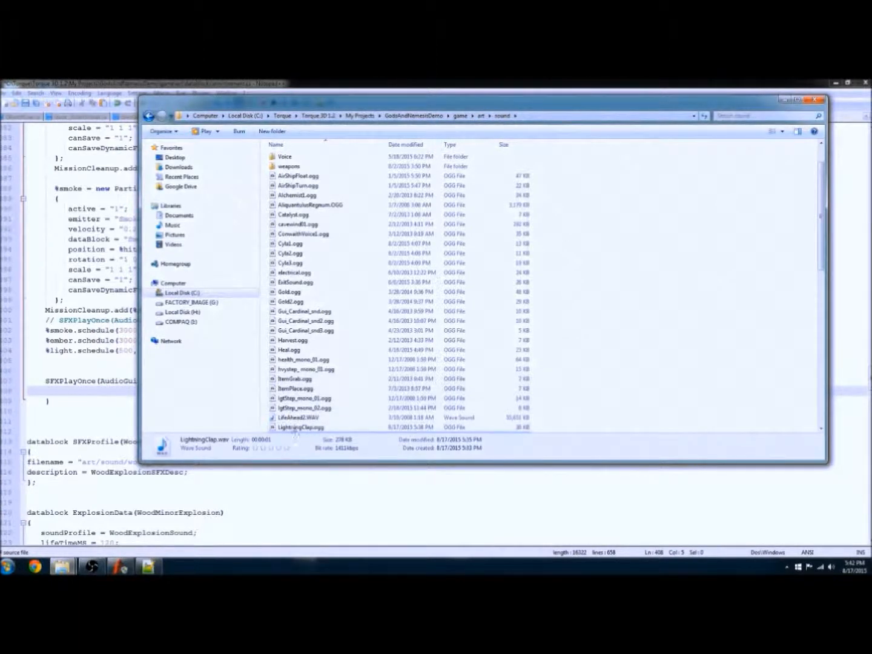
{"action": "left_click", "coordinate": [292, 428]}
{"action": "left_click", "coordinate": [292, 428]}
{"action": "right_click", "coordinate": [292, 431]}
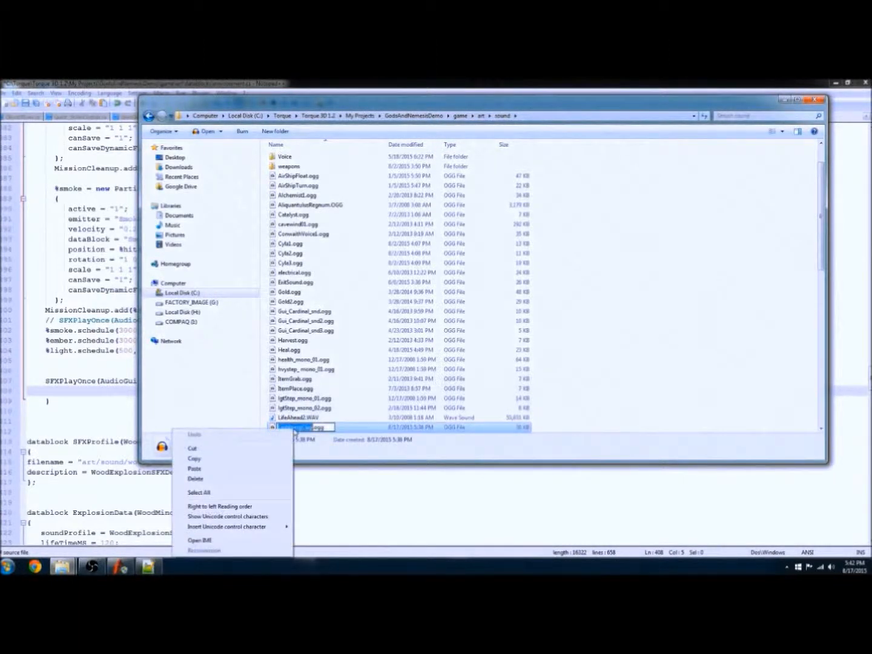
{"action": "left_click", "coordinate": [213, 464]}
{"action": "left_click", "coordinate": [224, 513]}
Step: Replace LightningClap in the new SFXPlayOnce path with the copied file name and save environment.cs
{"action": "left_click", "coordinate": [167, 394]}
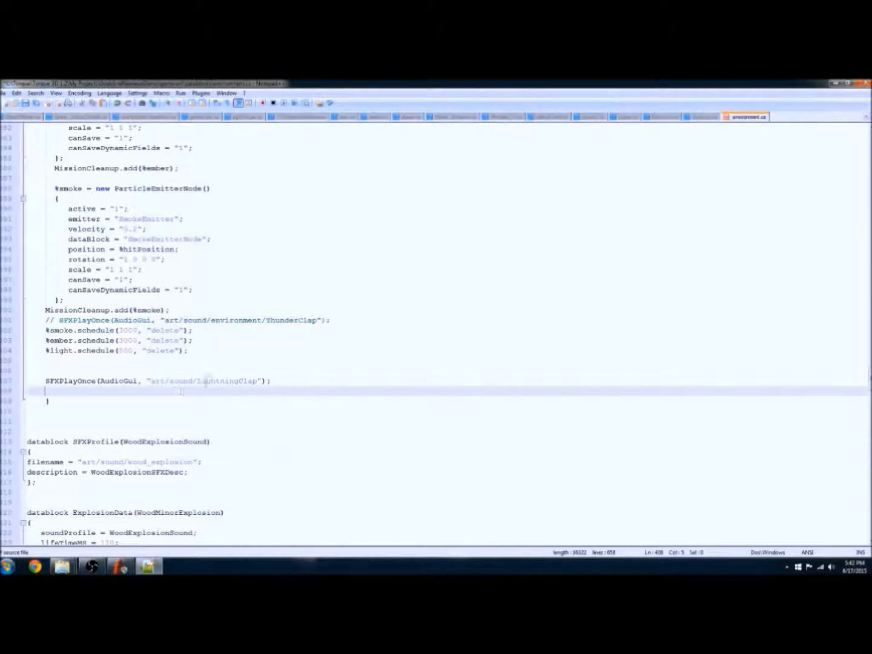
{"action": "double_click", "coordinate": [197, 380]}
{"action": "key", "text": "ctrl+c"}
{"action": "right_click", "coordinate": [246, 380]}
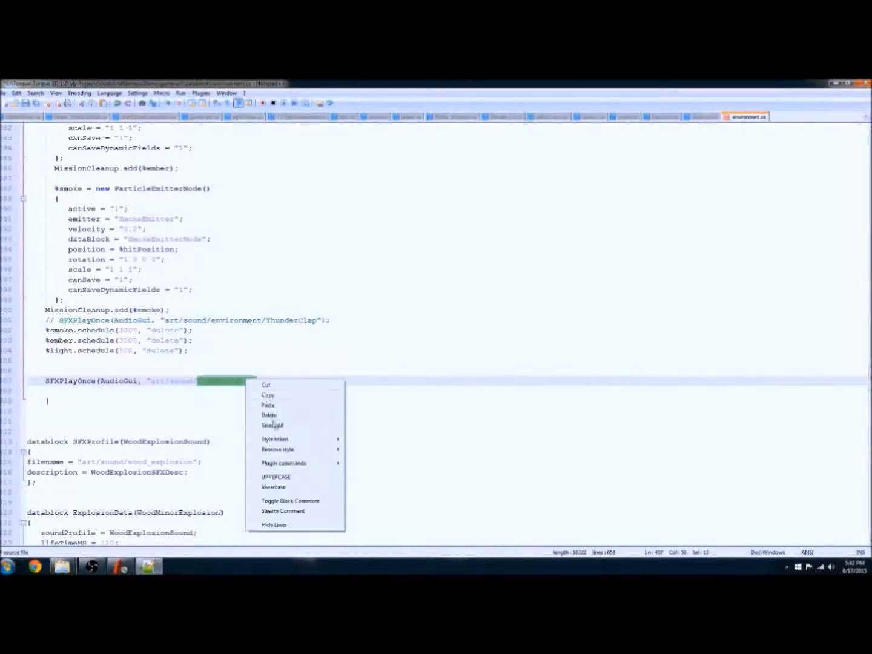
{"action": "left_click", "coordinate": [268, 406]}
{"action": "key", "text": "Up"}
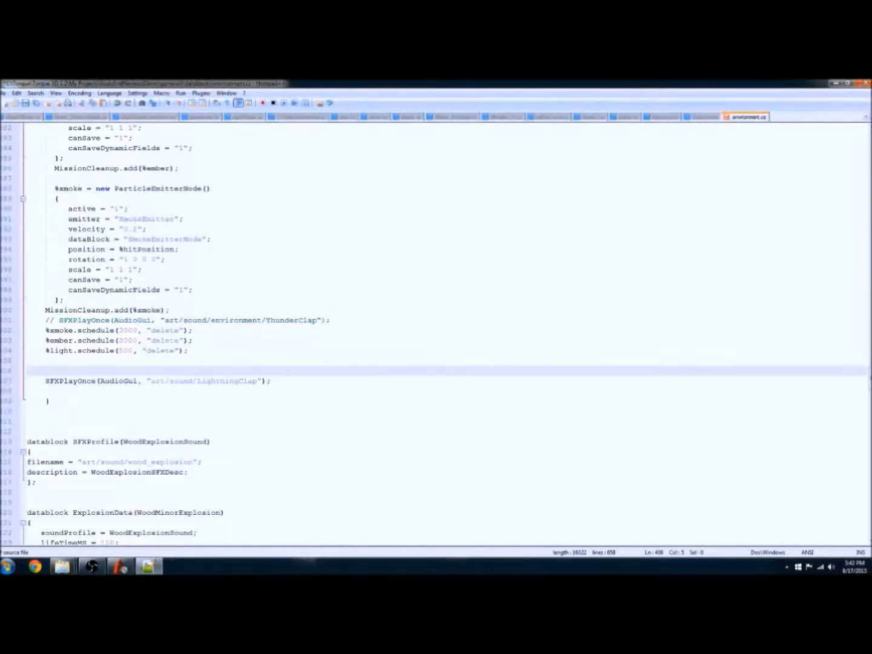
{"action": "left_click", "coordinate": [24, 104]}
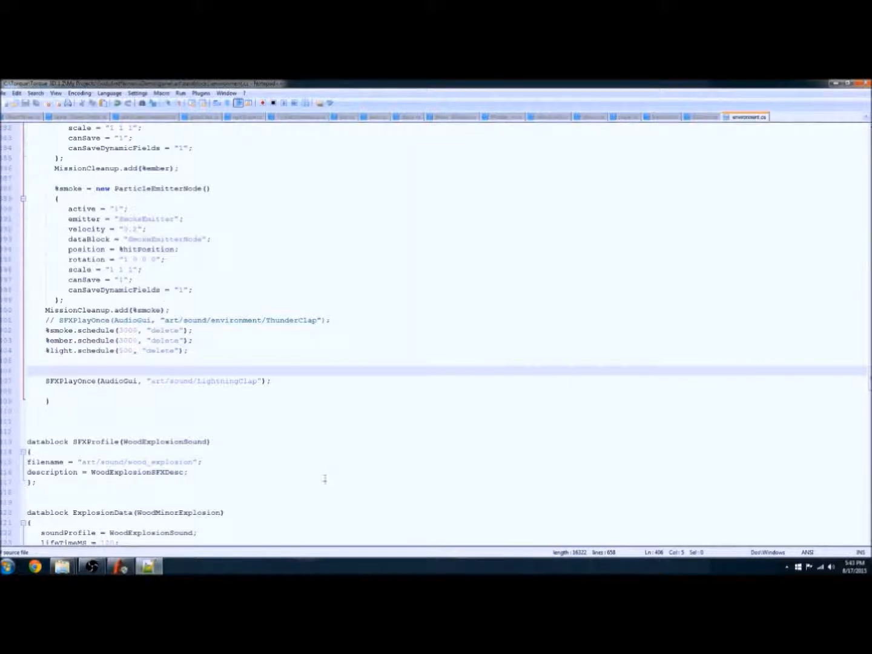
{"action": "mouse_move", "coordinate": [91, 567]}
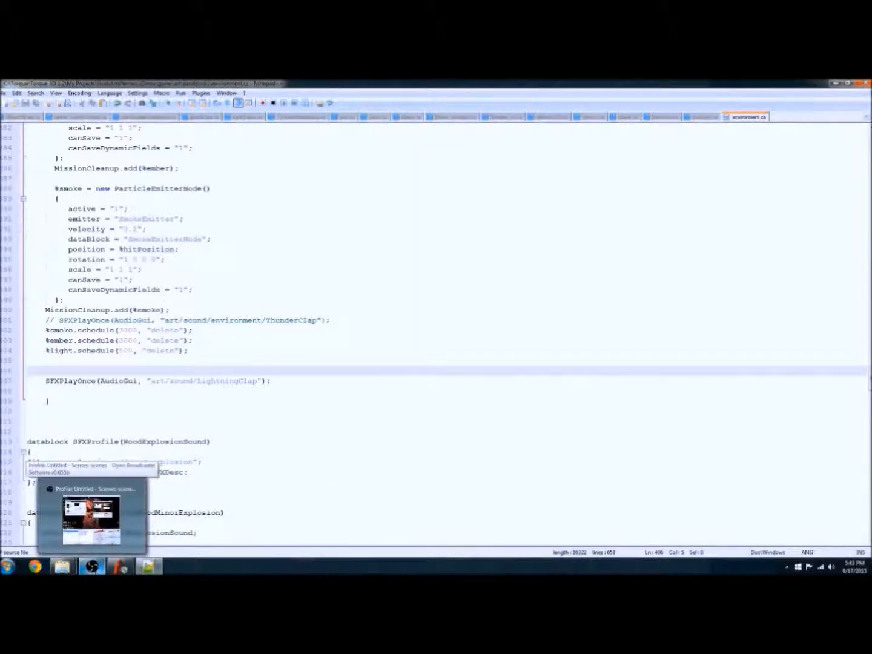
{"action": "left_click", "coordinate": [91, 567]}
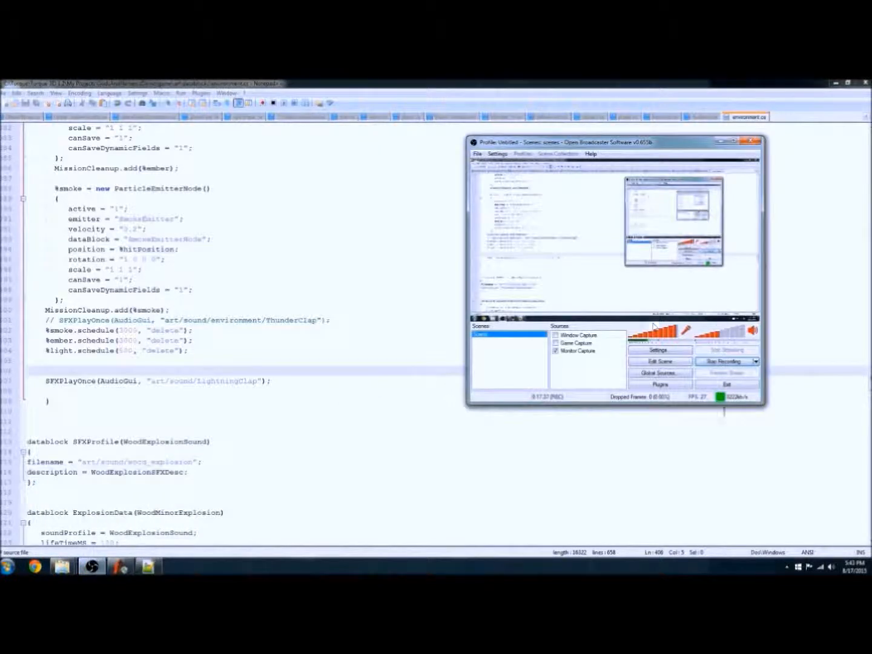